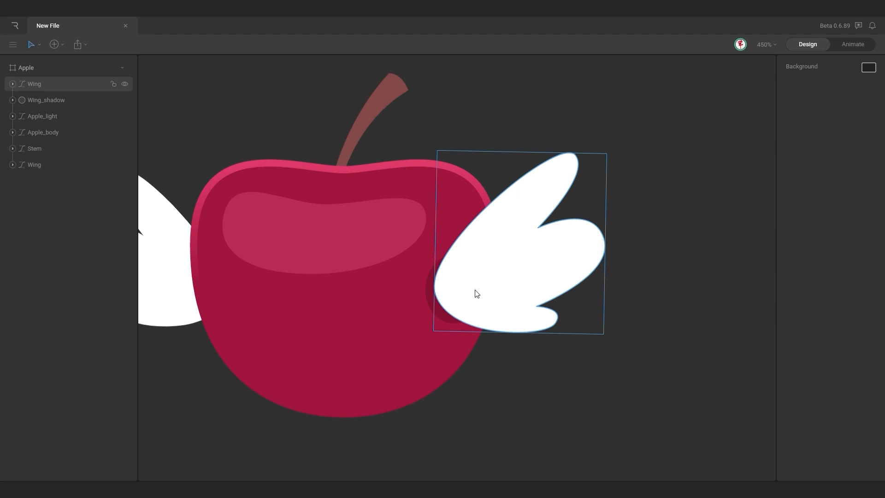
- Try rotating the front wing around its current pivot and undo the rotation
click(542, 277)
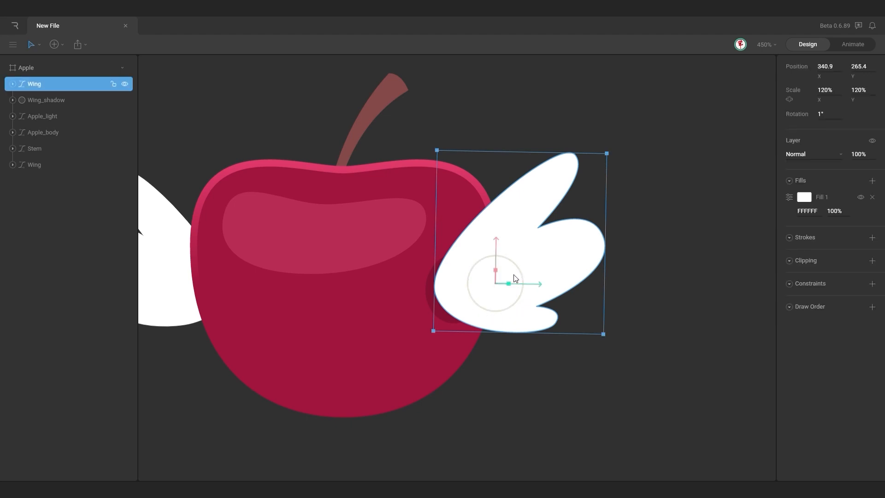
drag(517, 268, 508, 302)
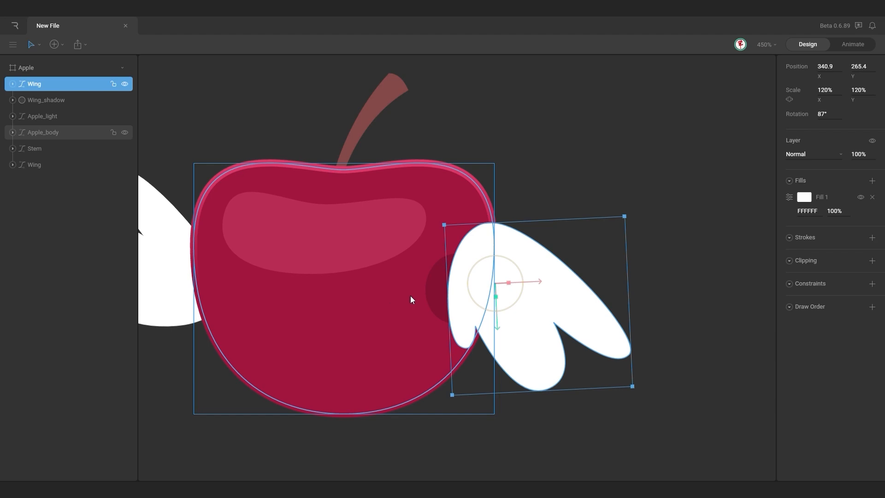
key(ctrl+z)
scroll(541, 300, down, 4)
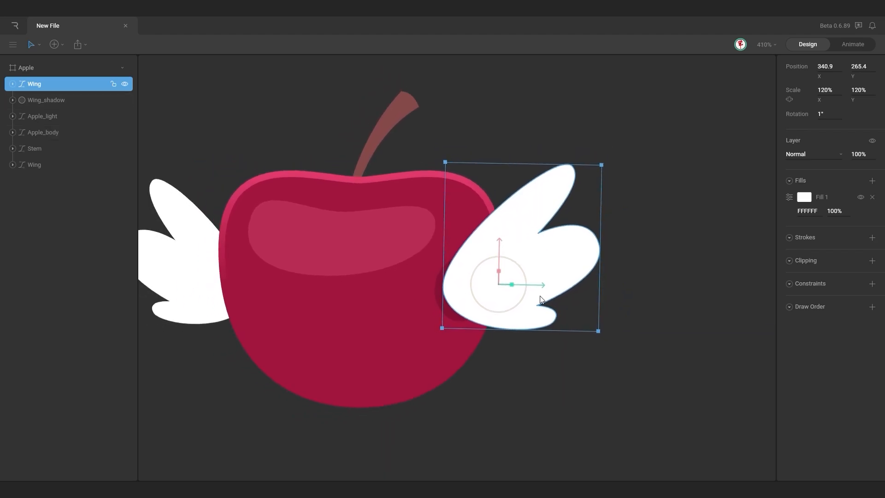
drag(540, 339, 582, 322)
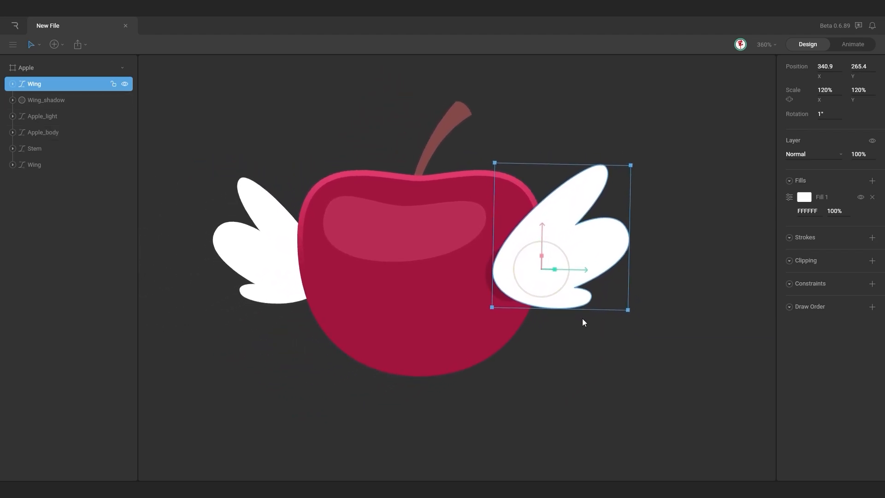
scroll(546, 319, up, 2)
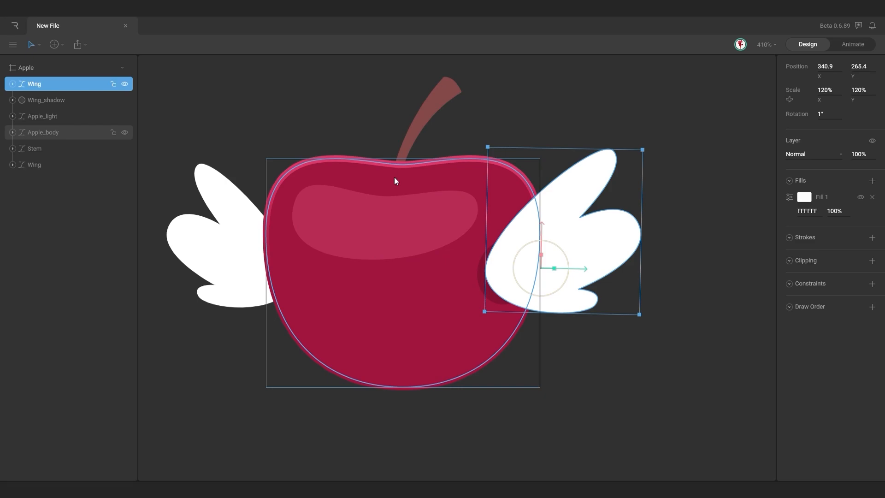
click(548, 359)
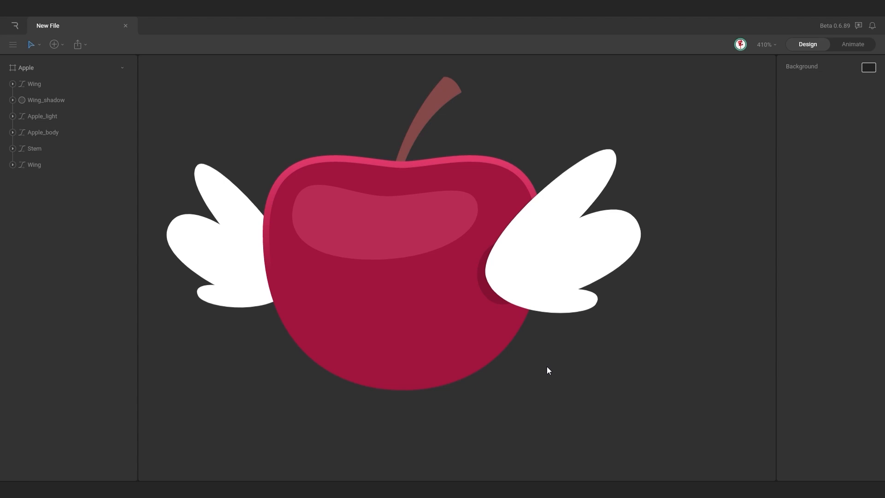
- Draw a root bone about 94 long from the front wing's base past its feathers and name it Ctrl_rotation
key(b)
click(494, 278)
click(640, 176)
key(v)
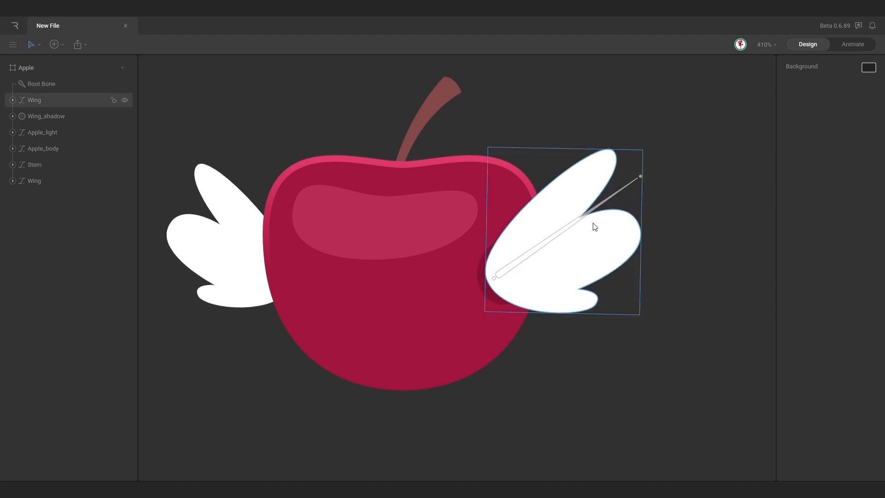
click(533, 257)
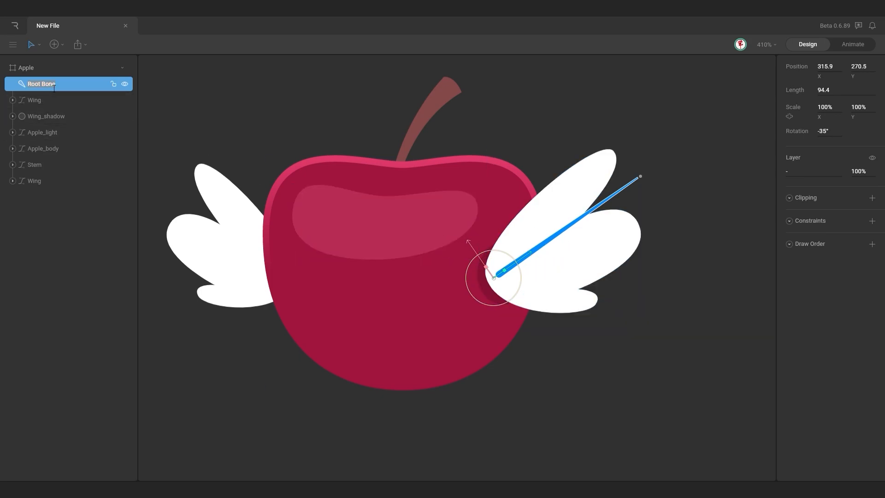
text(ctrl_rotation)
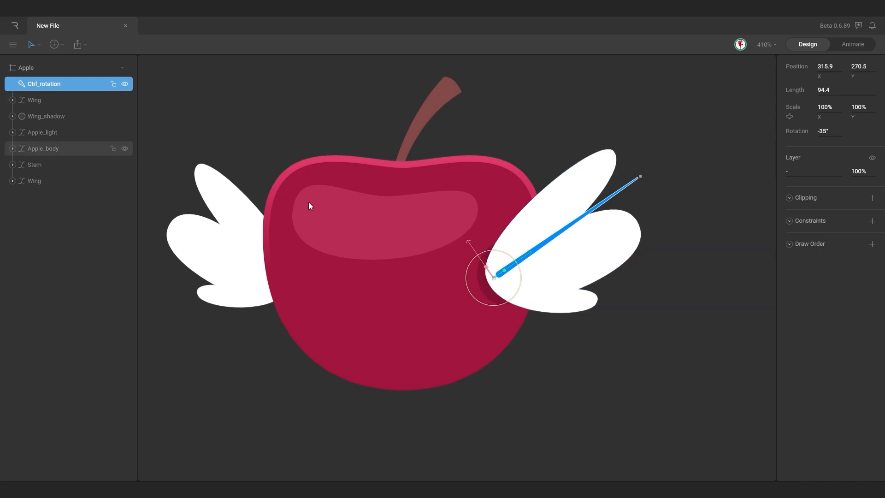
- Make the front Wing a child of the Ctrl_rotation bone, test-rotating the bone before and after and undoing each rotation
drag(520, 280, 503, 286)
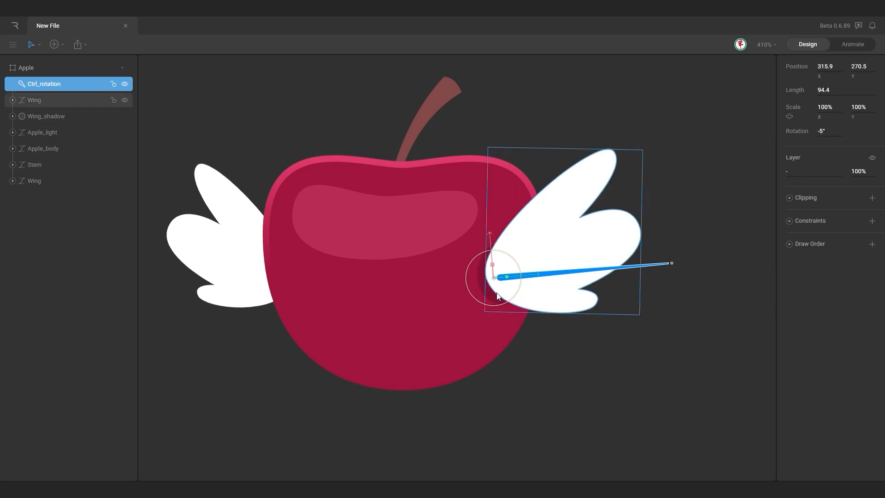
key(ctrl+z)
click(570, 251)
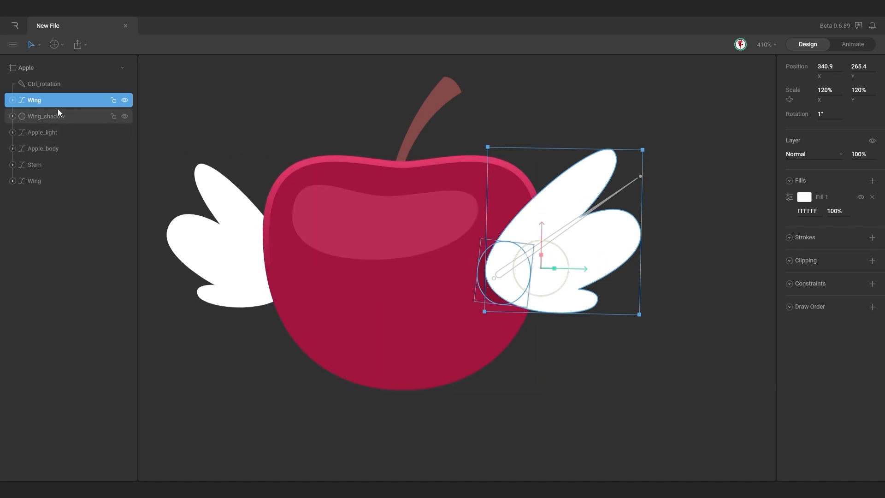
drag(37, 101, 40, 83)
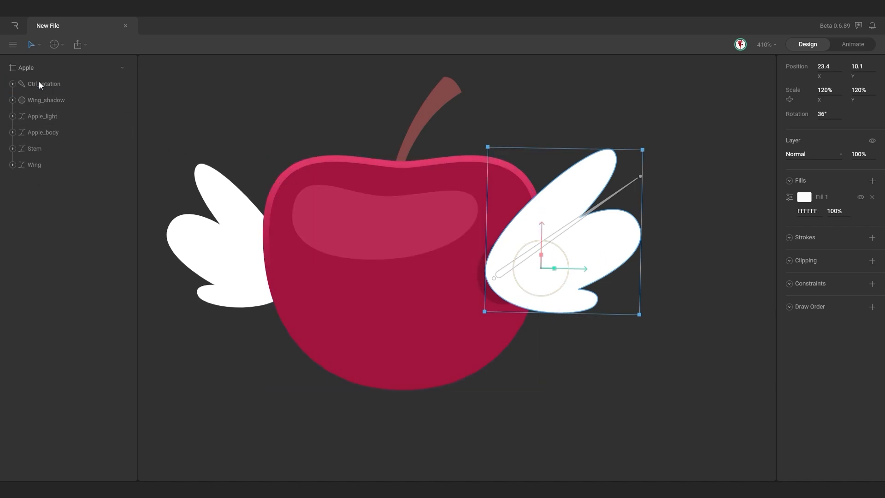
click(40, 84)
drag(514, 280, 521, 319)
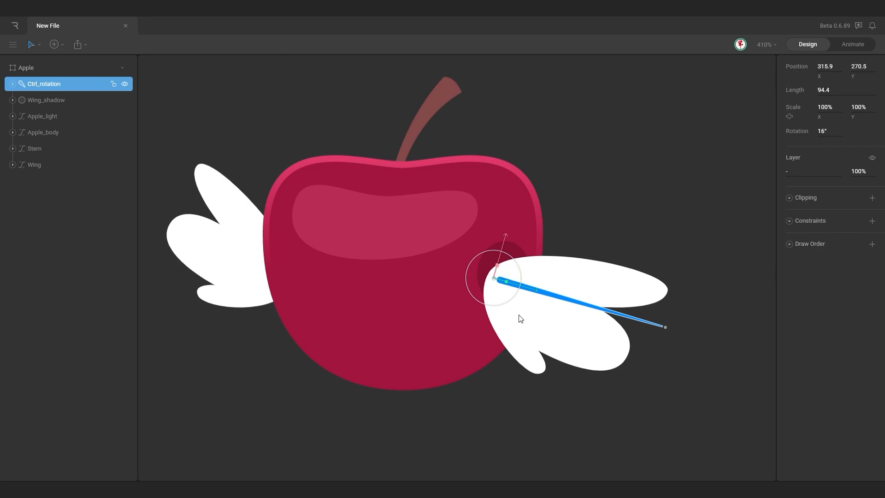
key(ctrl+z)
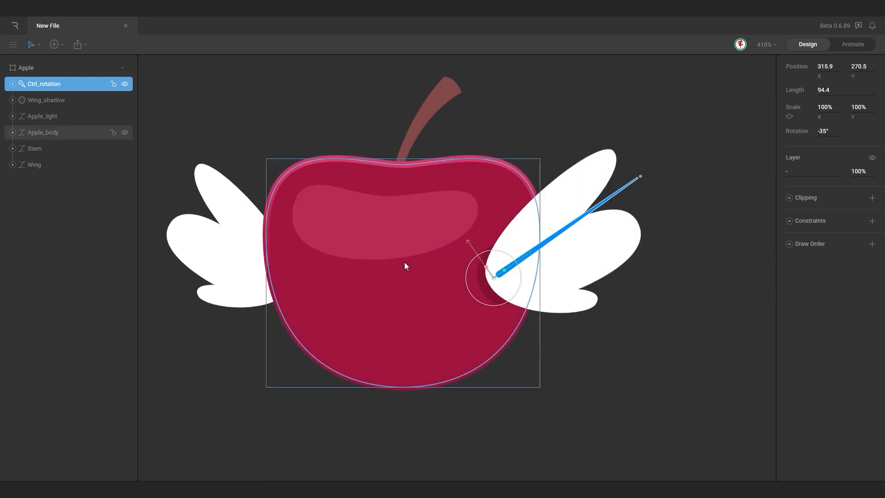
- Make Wing_shadow a child of Ctrl_rotation as well, test-rotate the bone and undo the rotation
click(39, 100)
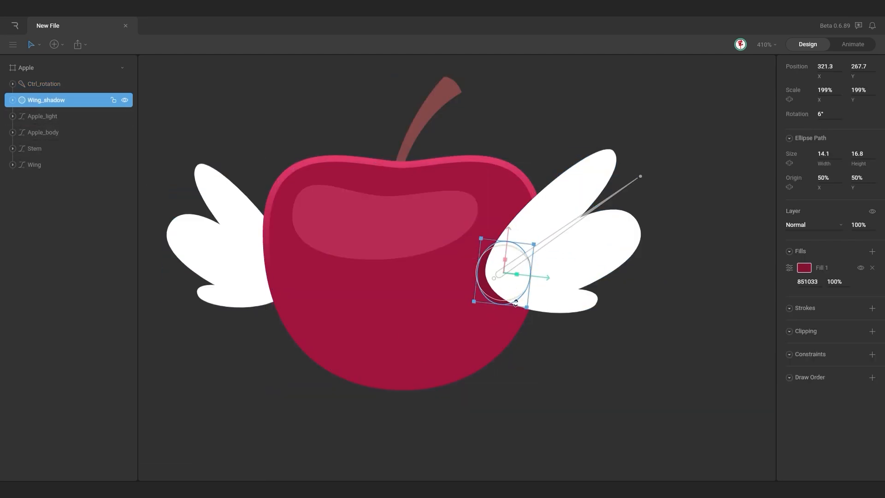
drag(37, 100, 40, 83)
click(40, 83)
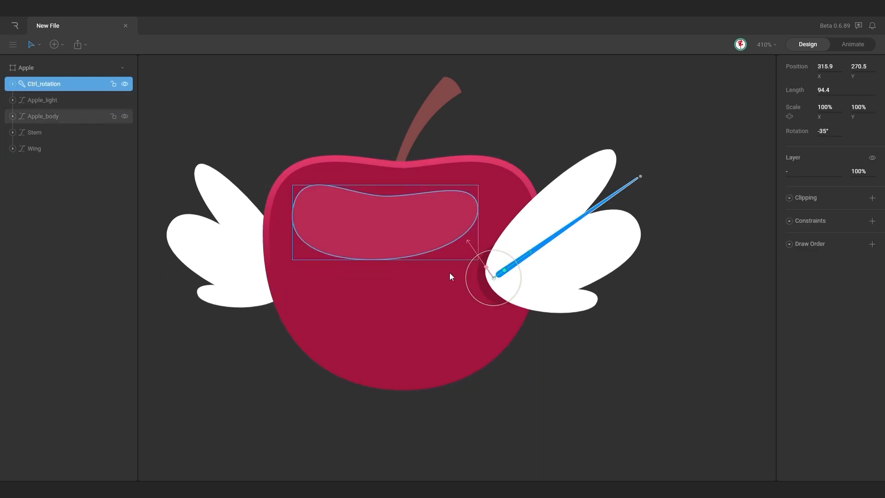
drag(519, 283, 510, 334)
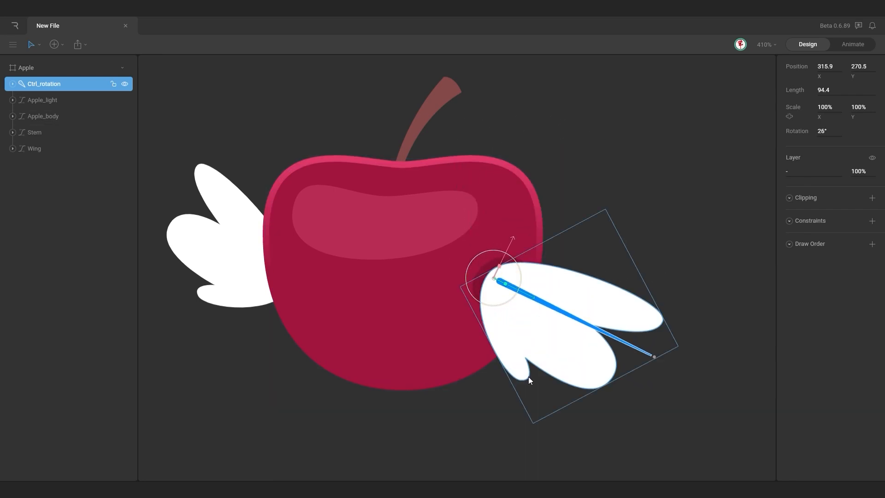
key(ctrl+z)
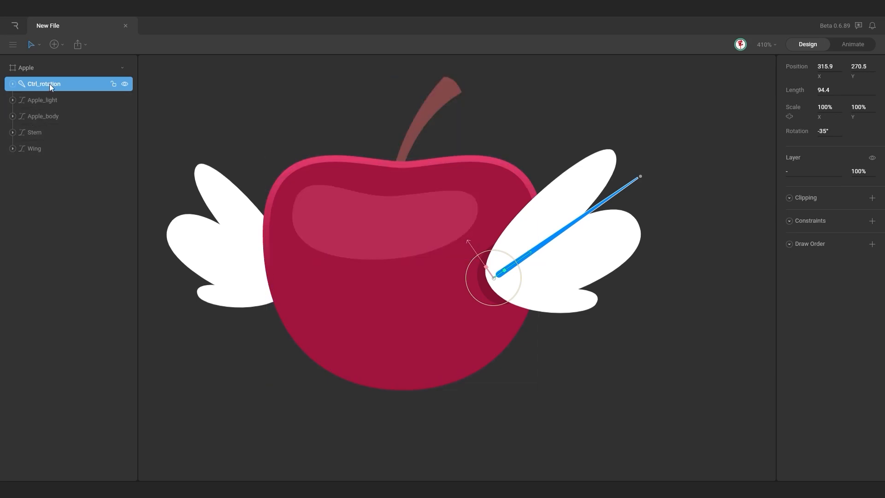
- Wrap the Ctrl_rotation bone in a group, name it Ctrl_vertical and set its style to Target
click(12, 84)
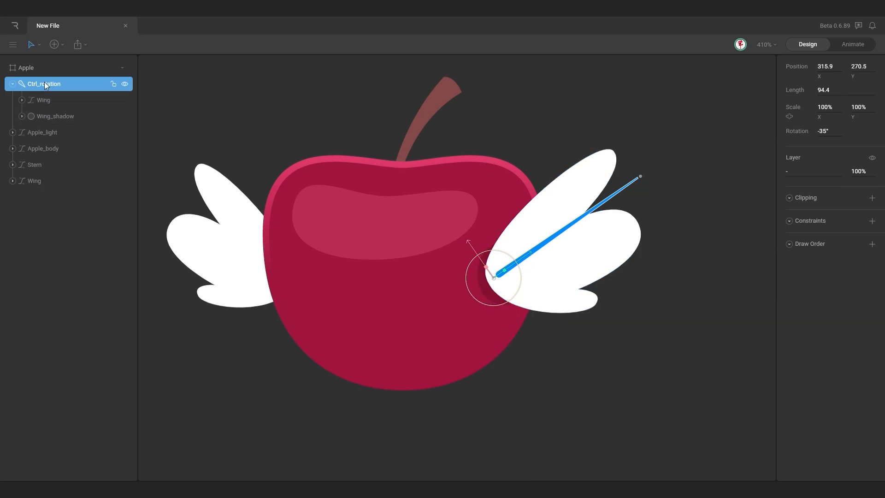
key(super+g)
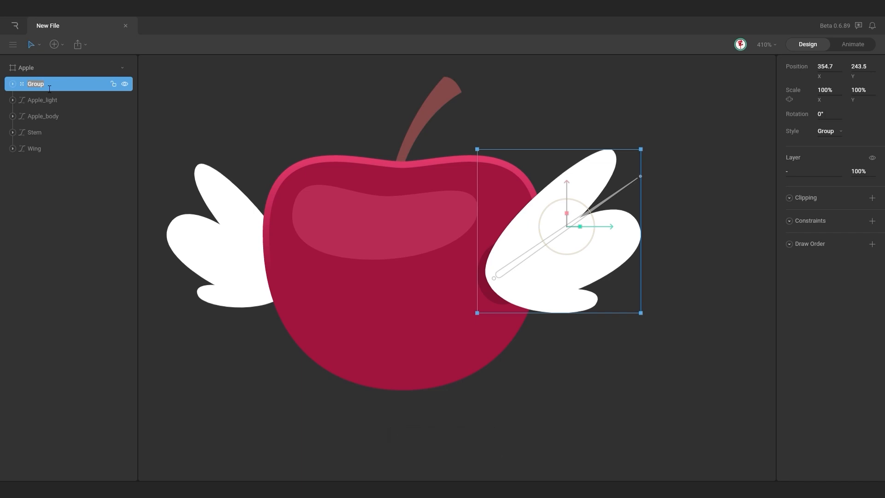
text(t)
key(Return)
text(Ctrl_ver)
click(831, 130)
click(831, 146)
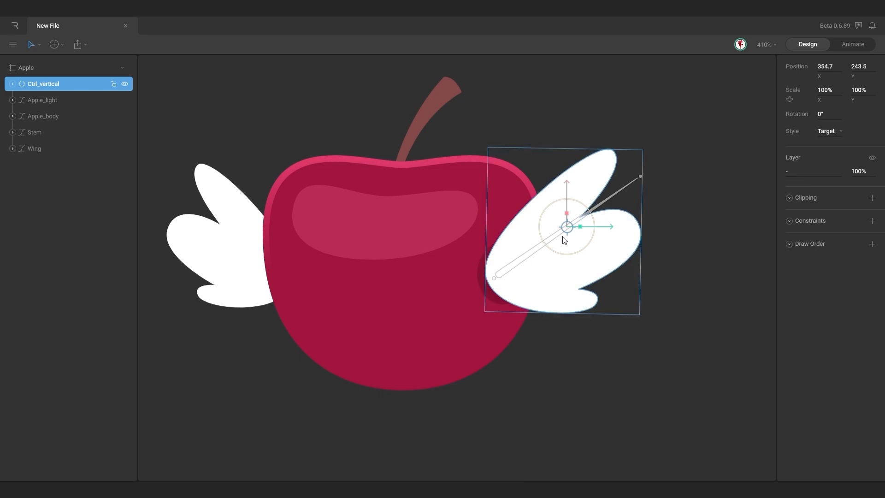
- With Freeze active, move the Ctrl_vertical target without its contents to the front wing's base, at about 323, 275
key(y)
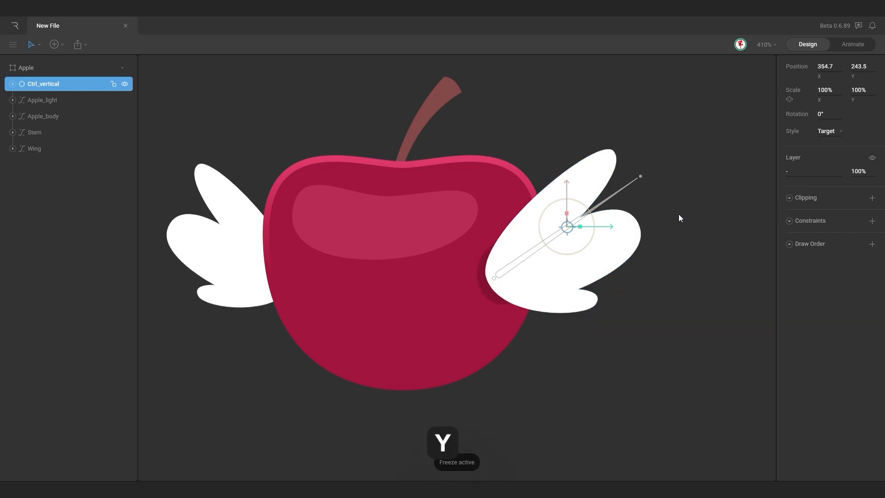
drag(699, 213, 638, 283)
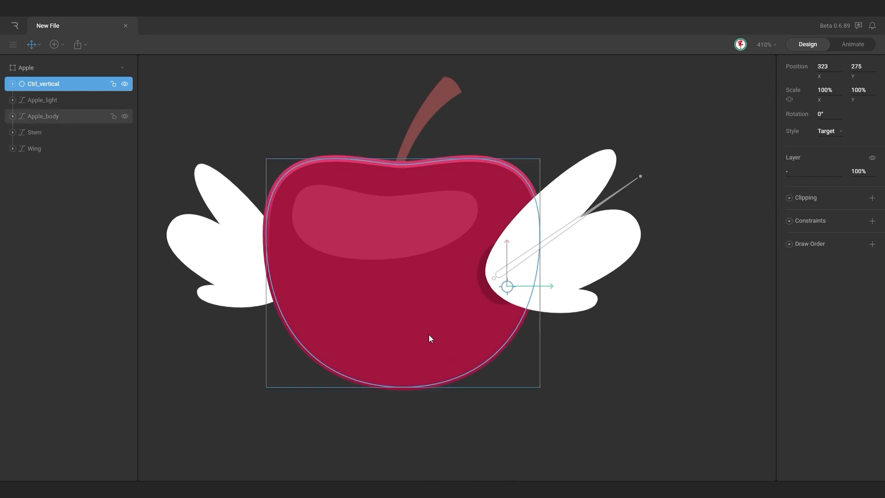
- Move Ctrl_rotation out of Ctrl_vertical to the artboard's top level and nest Ctrl_vertical inside Ctrl_rotation
click(12, 84)
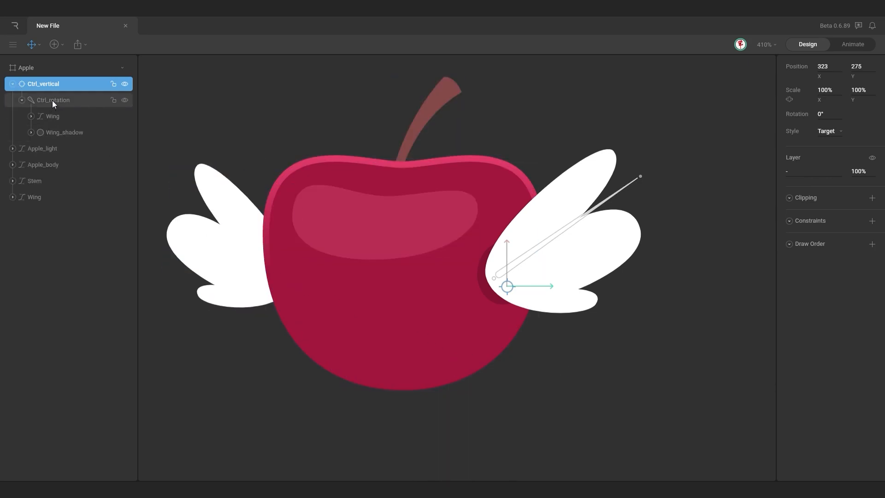
click(51, 101)
click(21, 99)
drag(40, 101, 41, 77)
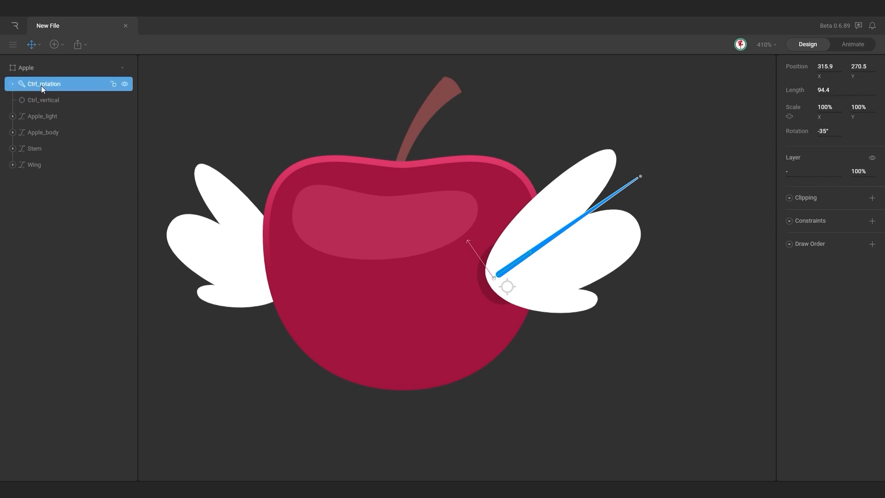
click(40, 99)
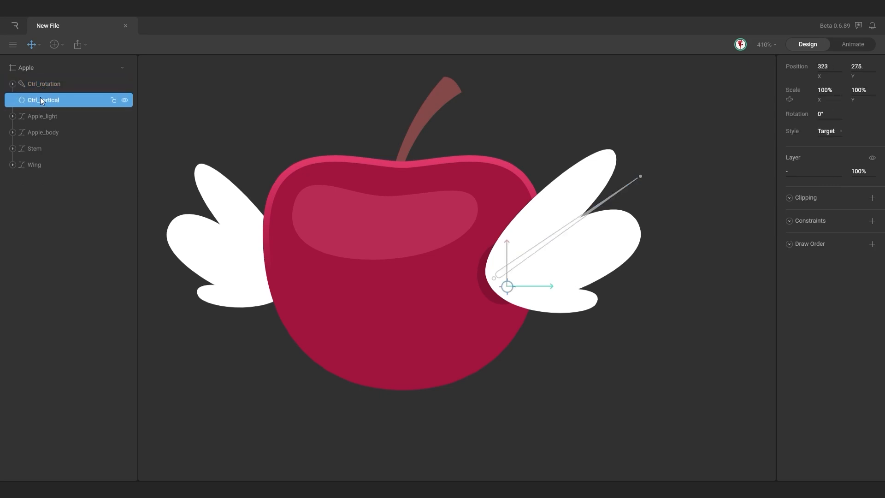
drag(40, 100, 40, 86)
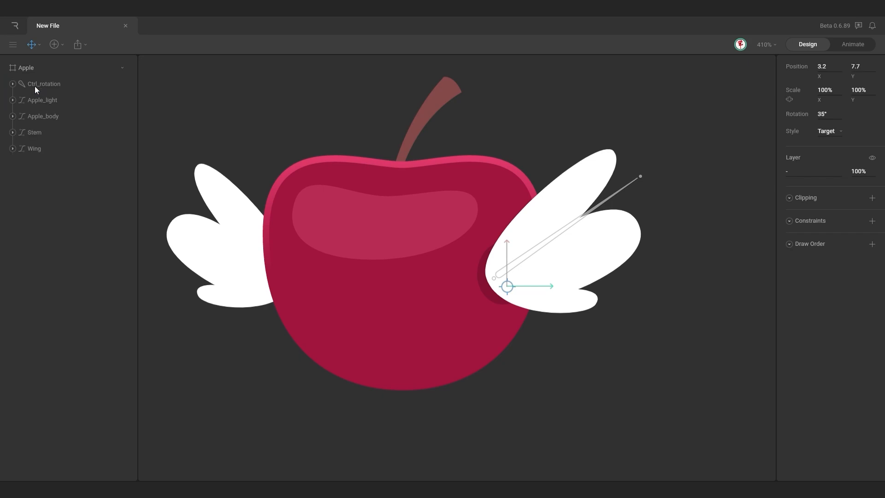
click(13, 84)
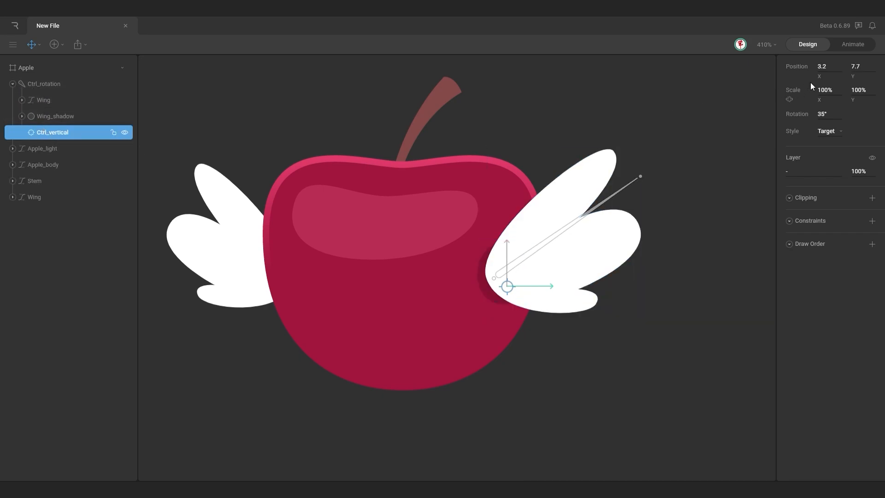
- Set Ctrl_vertical's X and Y position to 0 so it sits on the bone's origin
click(823, 69)
text(0)
click(855, 67)
text(0)
key(Return)
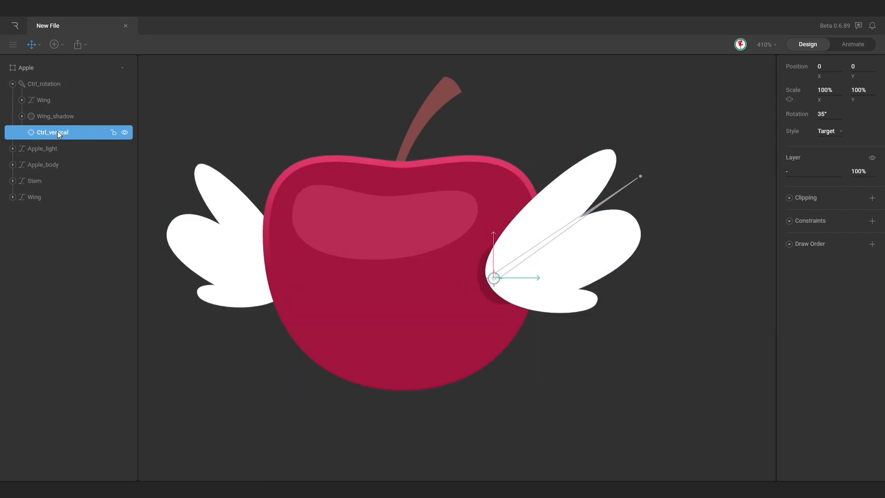
- Move Ctrl_vertical back to the artboard's top level and nest Ctrl_rotation inside it
drag(59, 134, 34, 84)
click(38, 101)
click(14, 101)
click(35, 84)
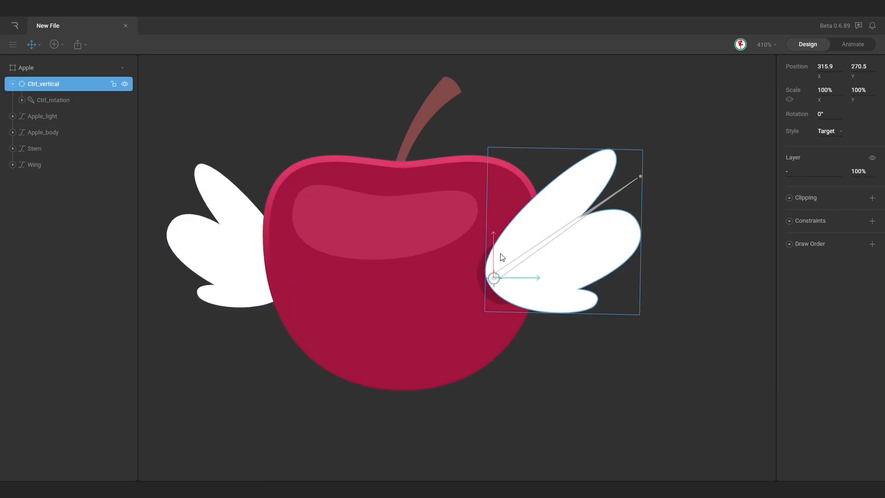
- Try moving the wing with Ctrl_vertical and rotating it with Ctrl_rotation, restoring the original pose
mouse_move(494, 256)
mouse_down()
mouse_move(495, 246)
mouse_move(497, 274)
mouse_move(506, 256)
mouse_up()
click(529, 258)
key(v)
drag(519, 279, 516, 310)
key(ctrl+z)
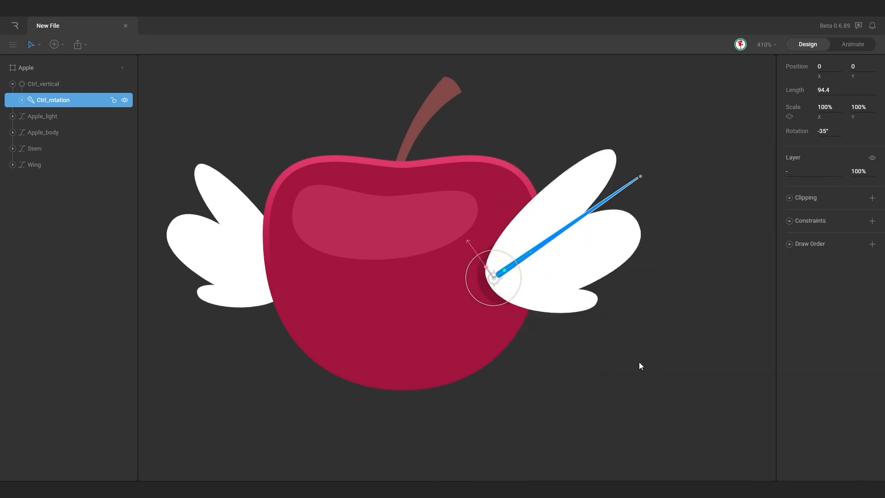
click(627, 354)
drag(628, 354, 677, 345)
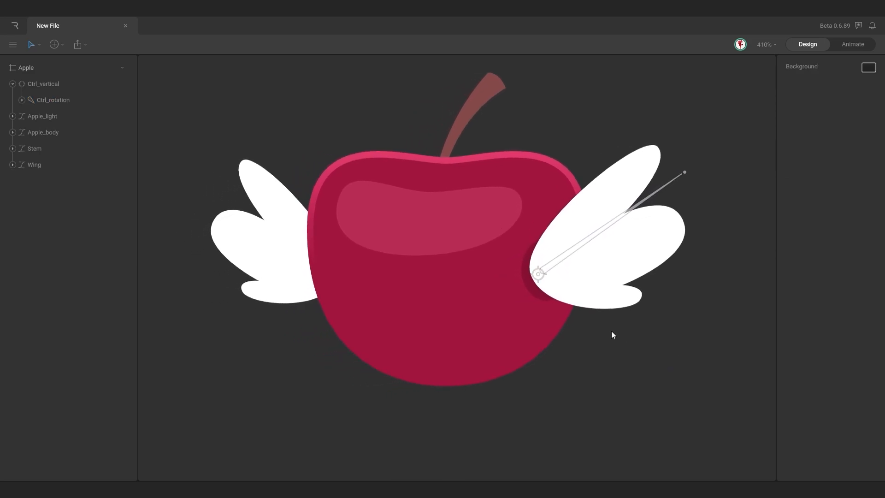
- Hide the back Wing on the far side of the apple
click(565, 262)
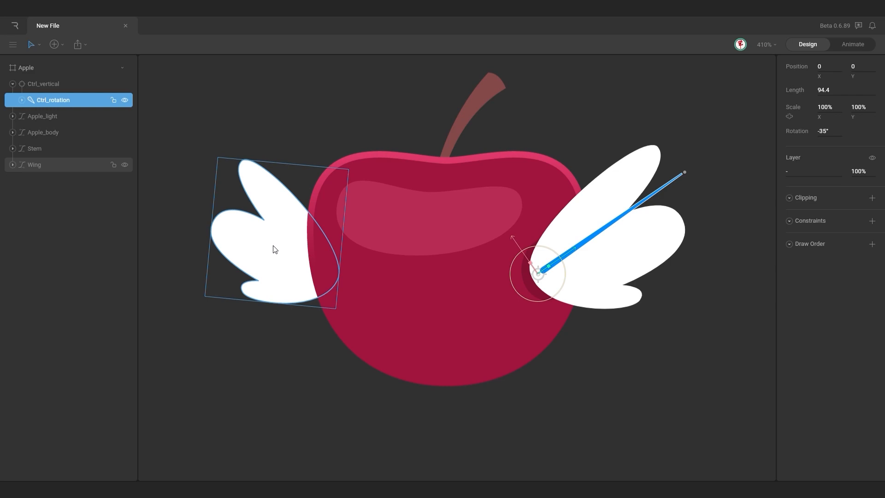
click(239, 231)
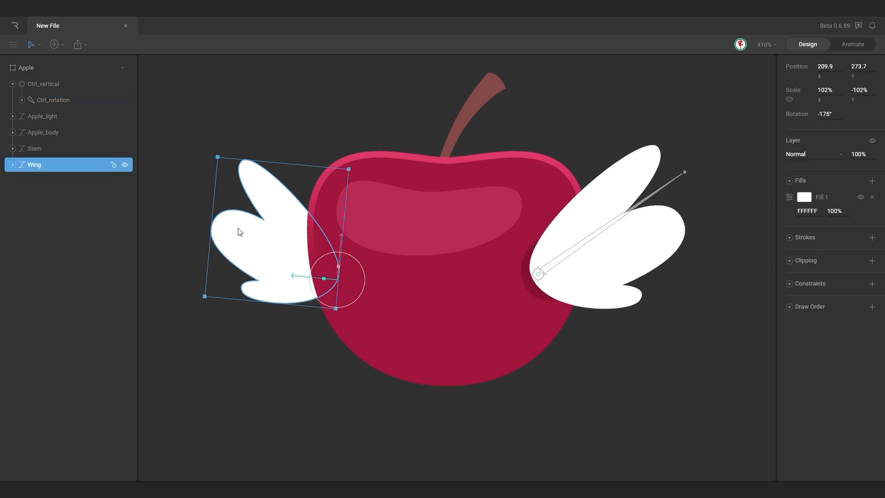
click(125, 165)
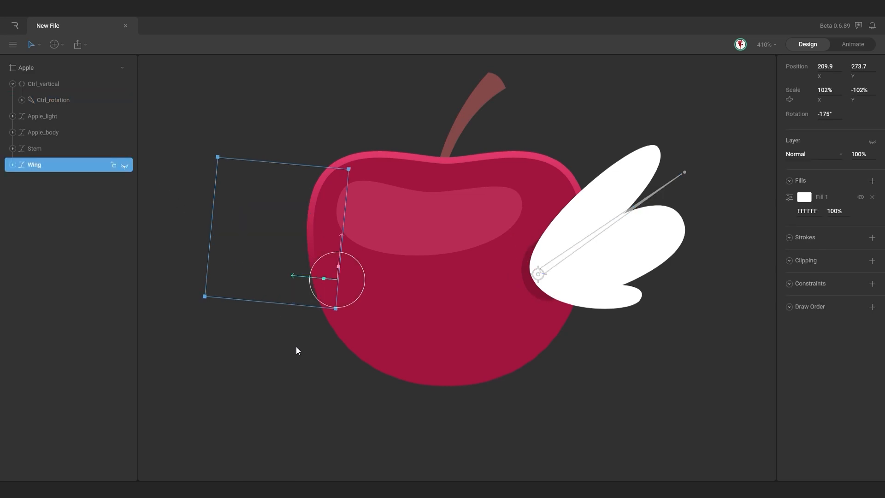
- Group Ctrl_vertical, including its nested rotation bone, and name the new group Wing_duplicate
click(574, 251)
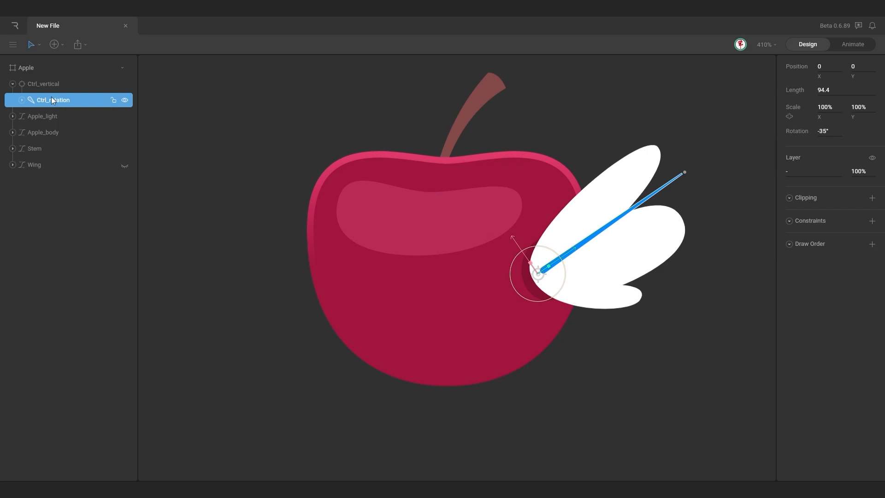
click(45, 83)
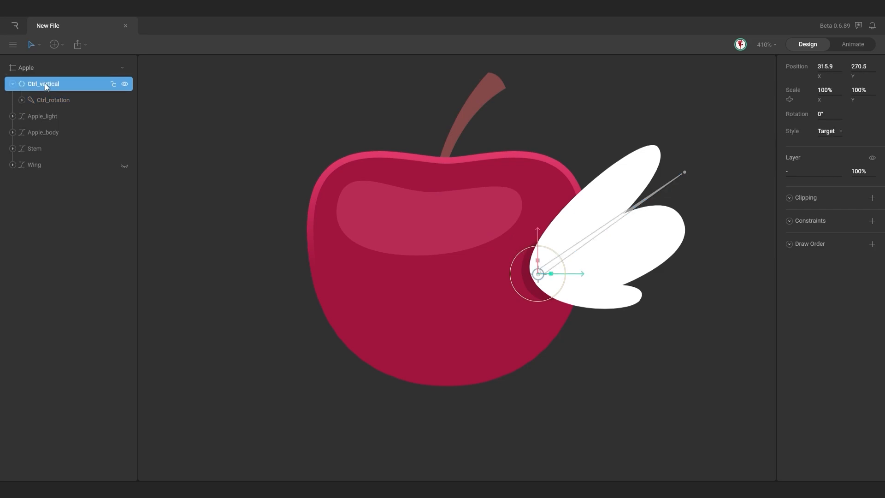
click(12, 85)
key(super+g)
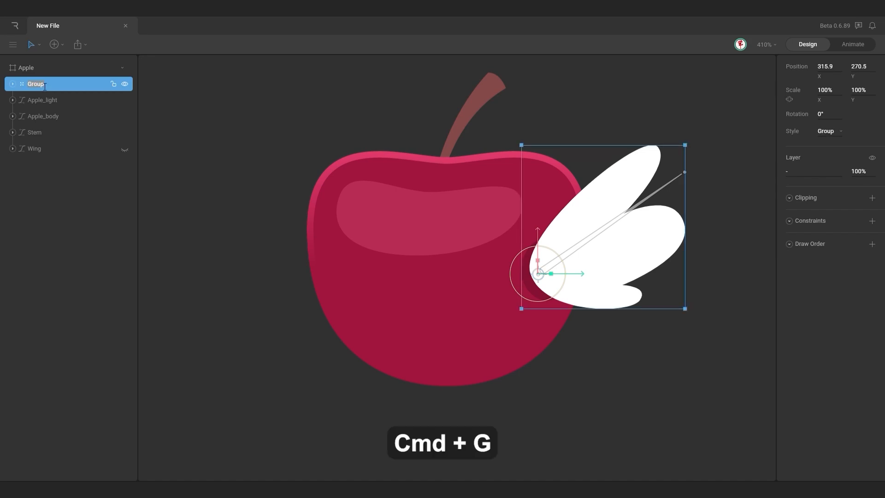
text(Wi)
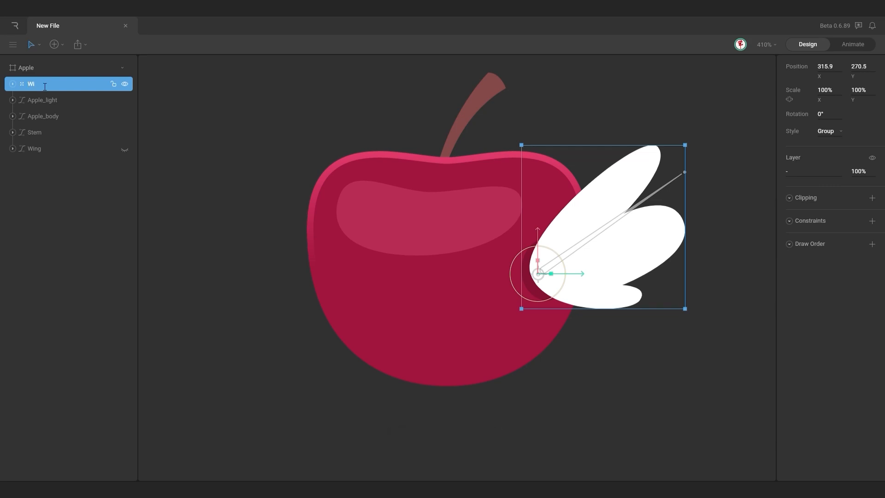
text(ng)
text(_fu)
text(plicate)
- Examine the hierarchy of controls nested inside the Wing_duplicate group
click(12, 85)
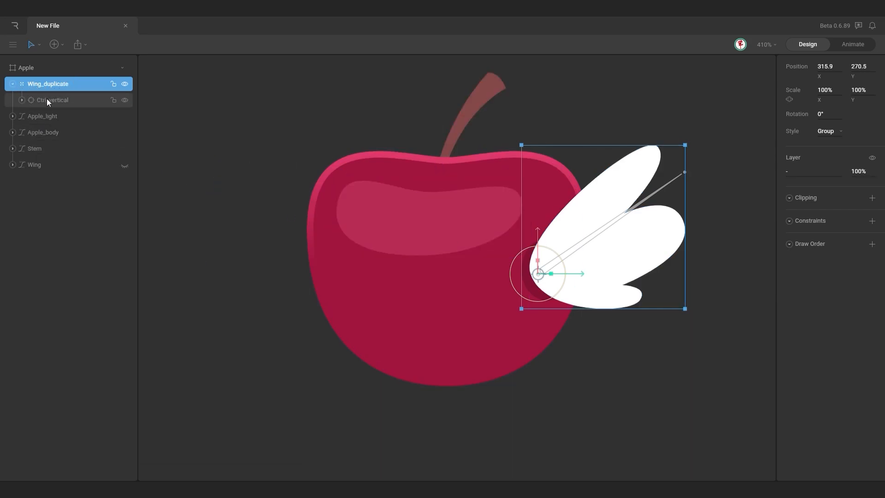
click(50, 100)
click(22, 100)
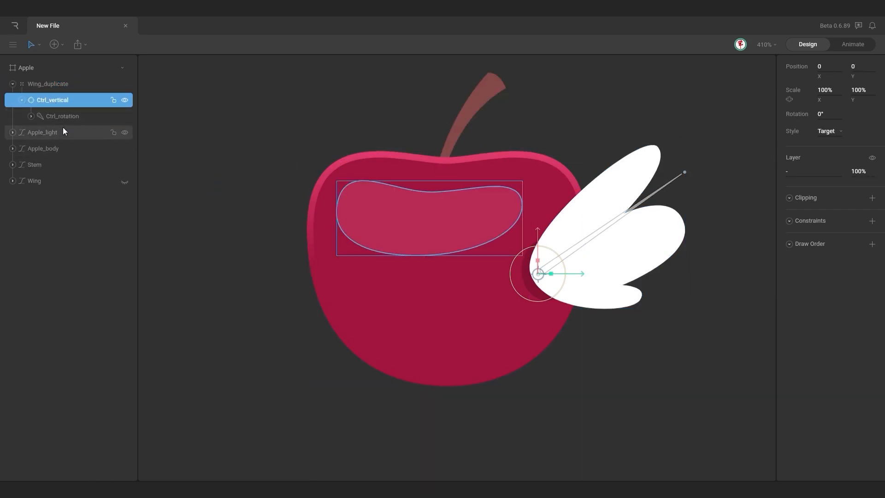
click(13, 84)
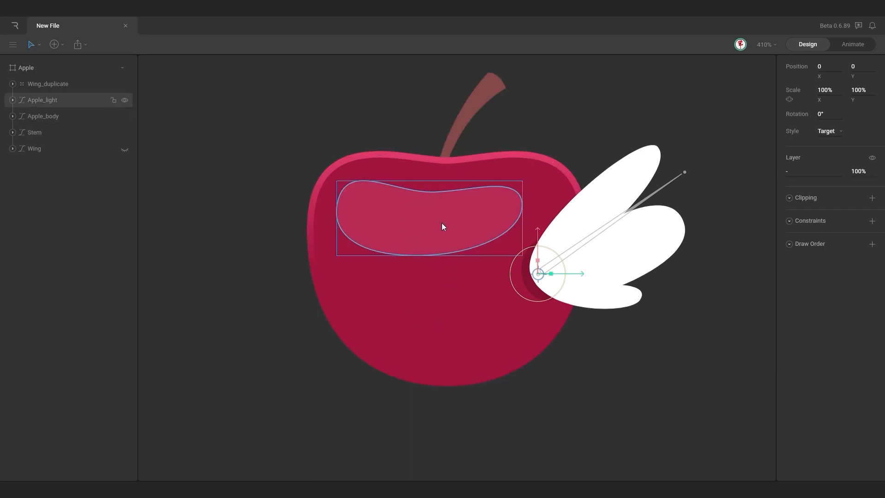
- Group Stem, Apple_body and Apple_light as Ctrl_apple and set the group's style to Target
click(54, 133)
shift+click(50, 101)
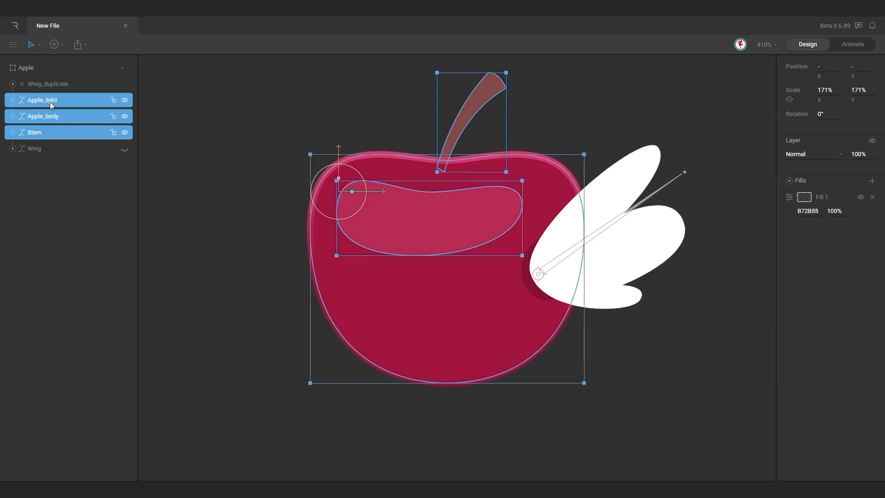
key(super+g)
double_click(37, 101)
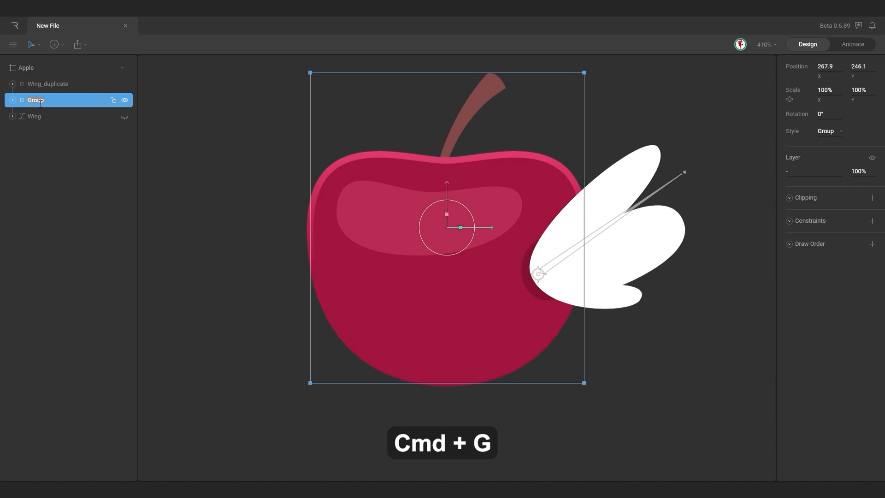
text(Ctrl)
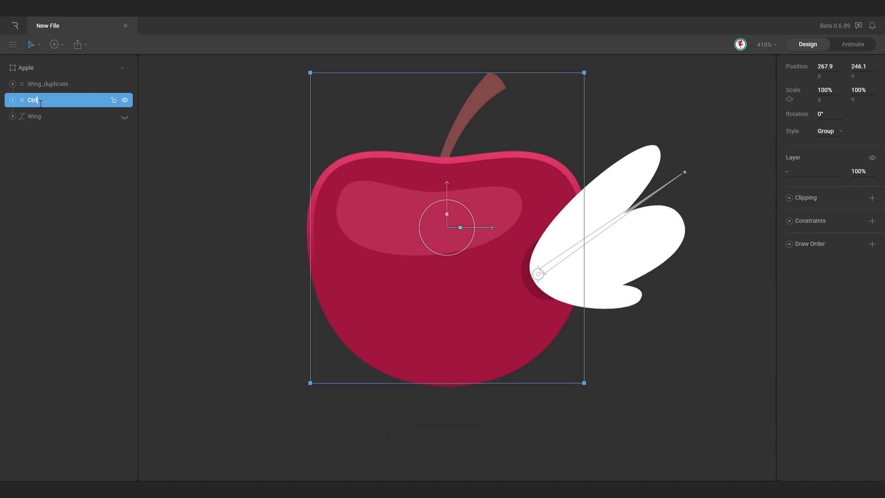
text(_apple)
click(826, 131)
click(829, 150)
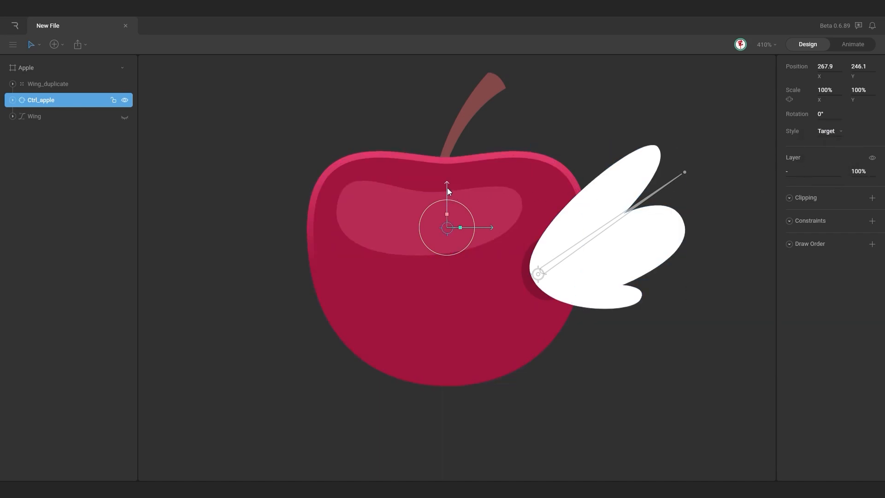
- Freeze the artwork to lower Ctrl_apple's origin to Y 267.7, and try moving the unfrozen apple vertically, restoring its position
key(y)
drag(450, 196, 454, 233)
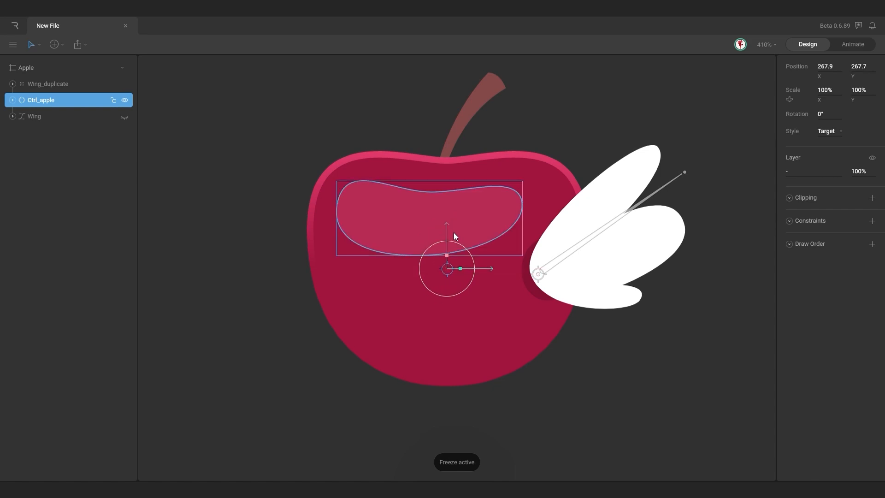
key(y)
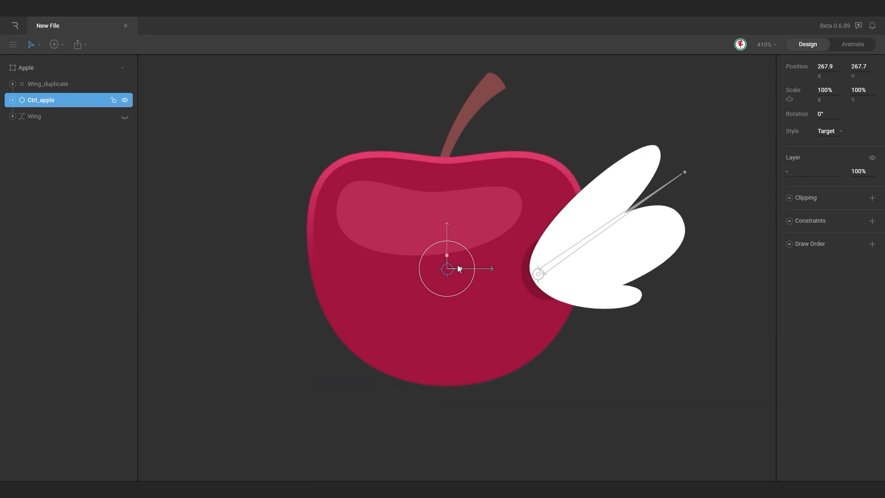
drag(447, 229, 447, 224)
key(ctrl+z)
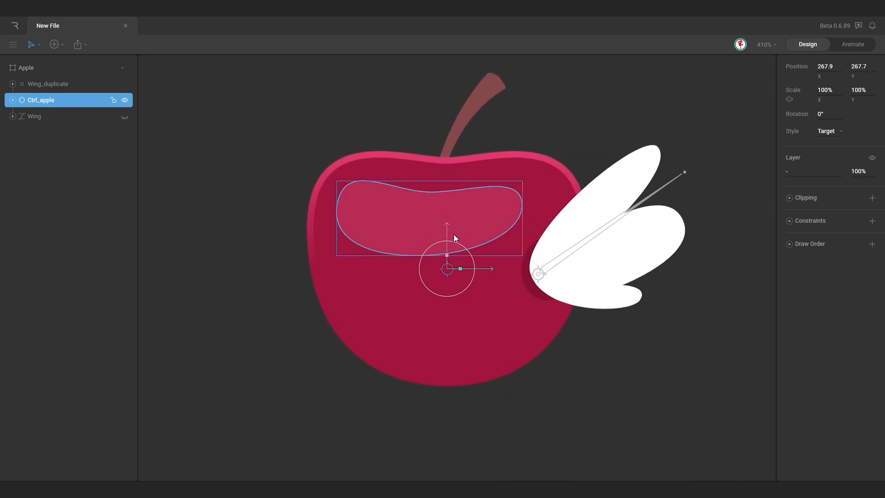
click(50, 86)
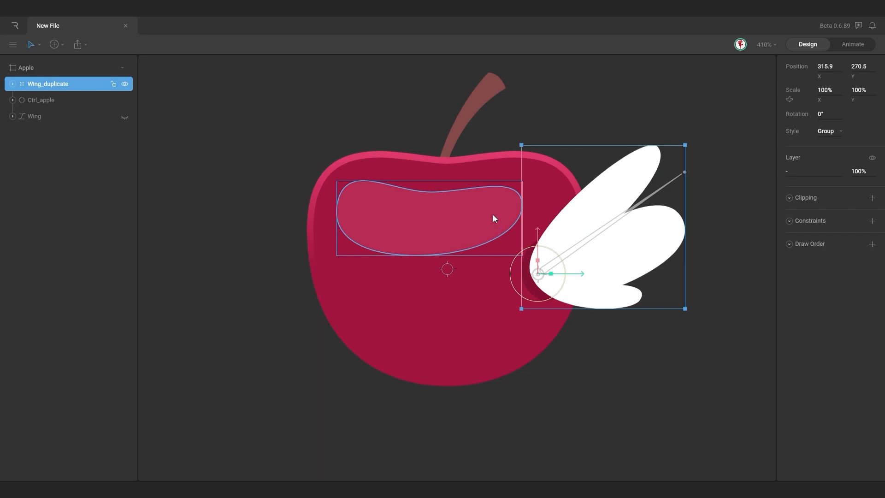
click(256, 195)
drag(266, 188, 256, 202)
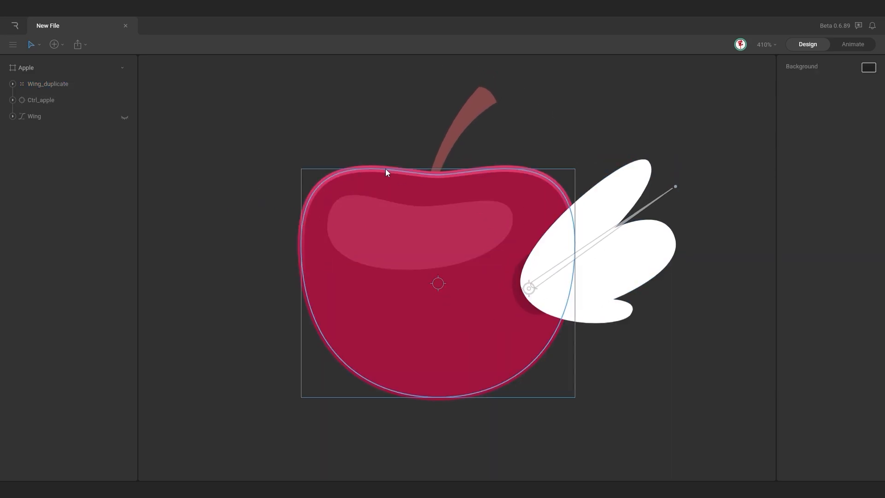
drag(282, 122, 274, 128)
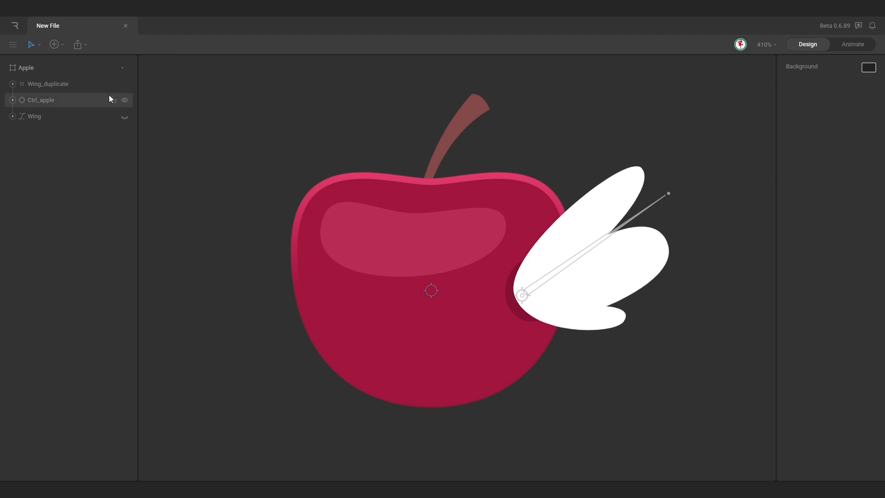
- Try grouping Wing_duplicate and Ctrl_apple together and setting the new group's style to Target
click(61, 101)
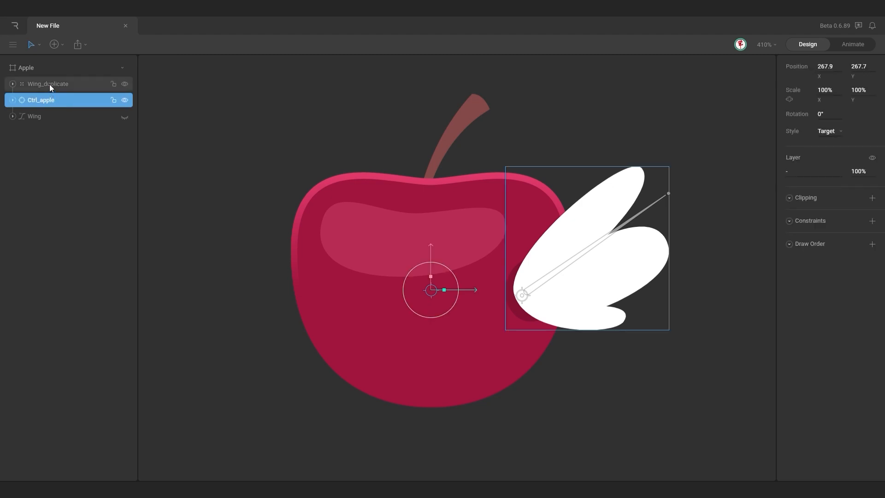
shift+click(49, 84)
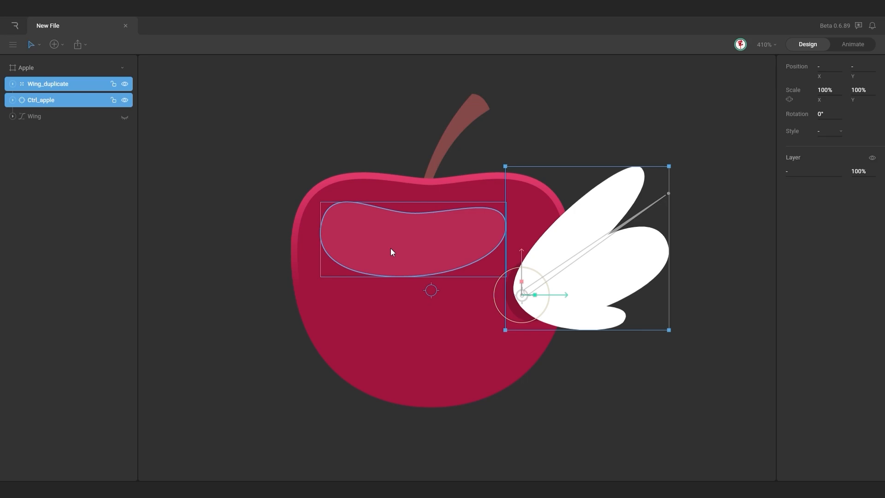
key(super+g)
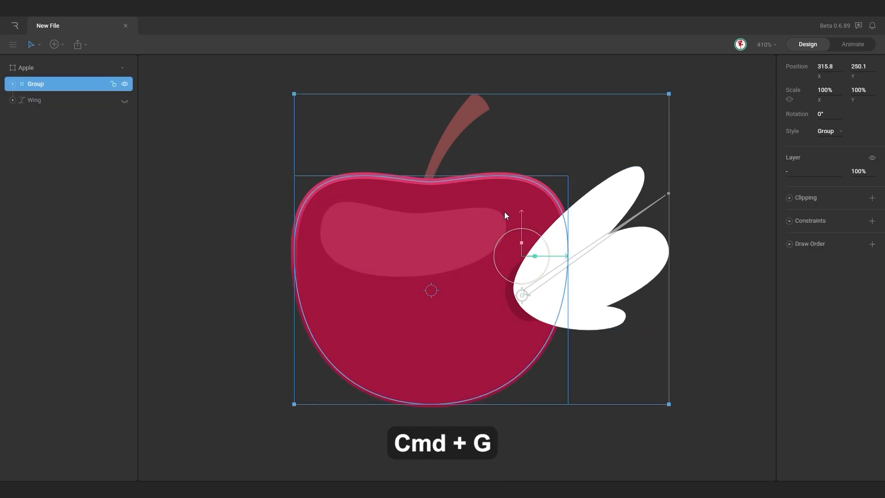
click(825, 131)
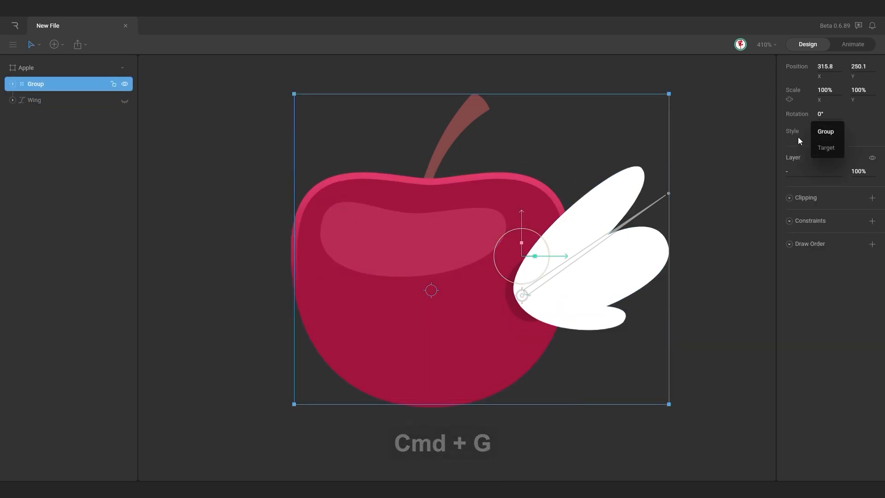
click(822, 144)
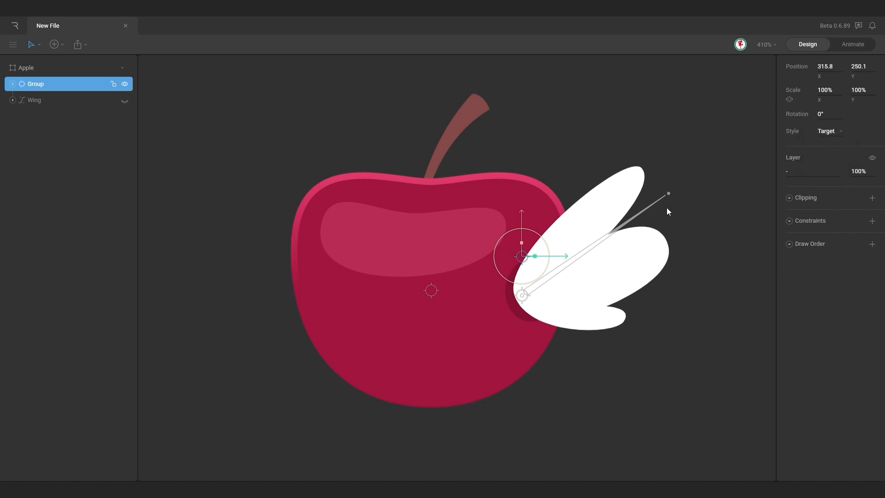
- Freeze the artwork and move the new group's origin to X 267.9, Y 267.7, matching Ctrl_apple's origin
key(y)
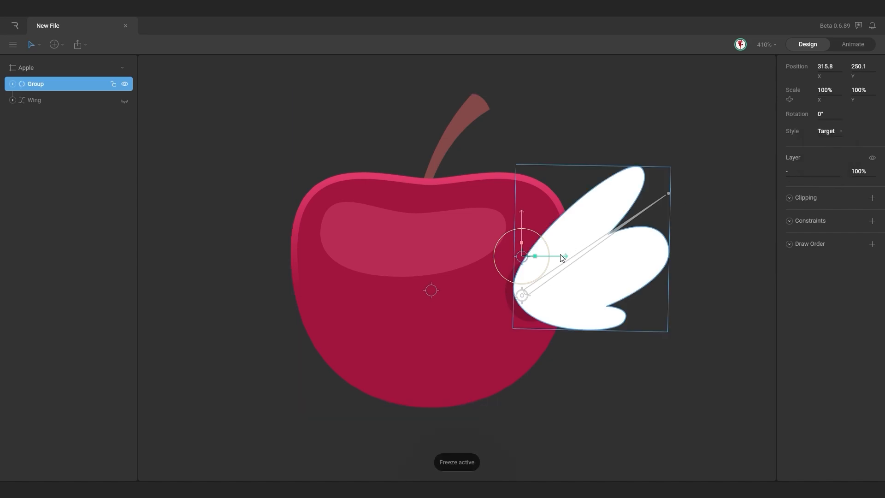
drag(559, 259, 469, 257)
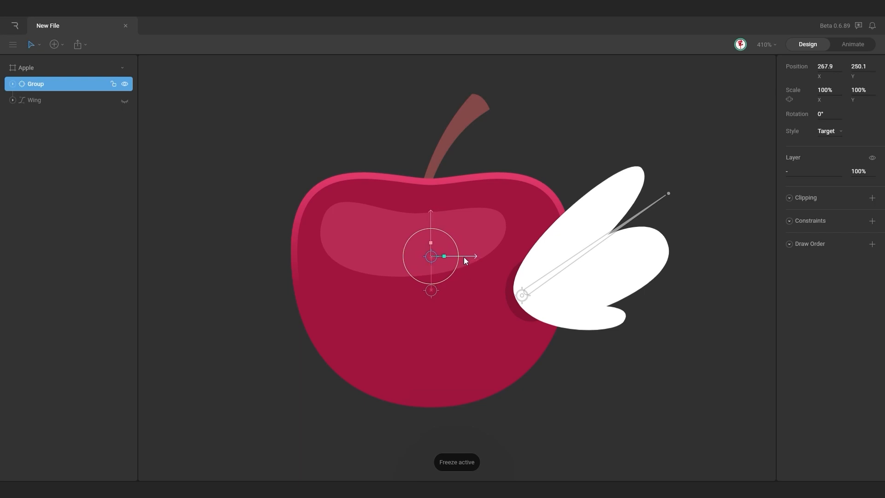
drag(430, 215, 431, 249)
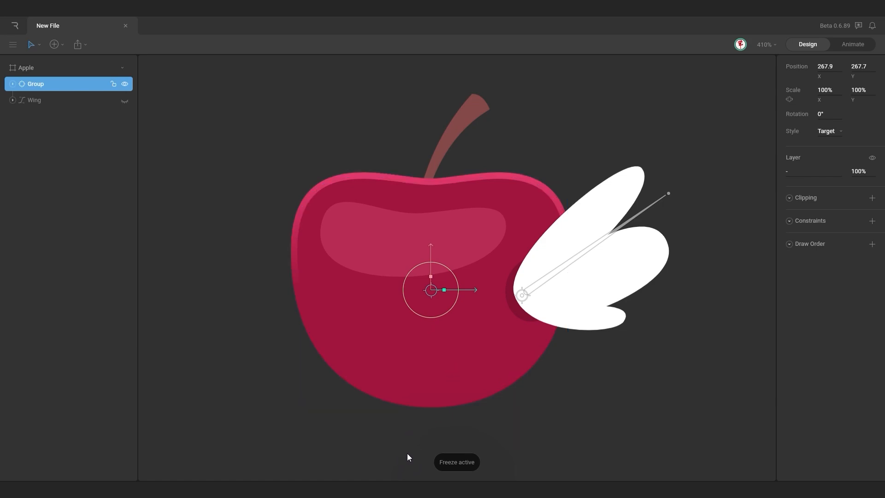
key(y)
click(389, 452)
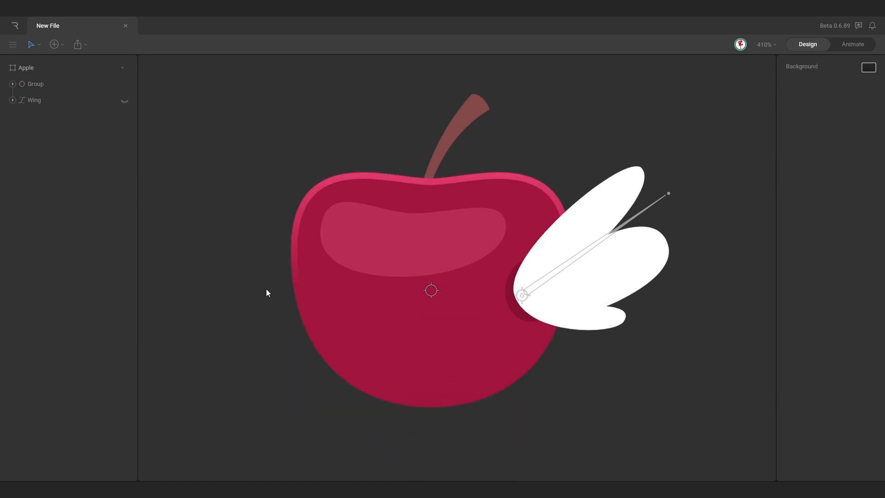
- Select the parent group and, with the artwork frozen, lower its origin to Y 278.4, below Ctrl_apple's
click(432, 291)
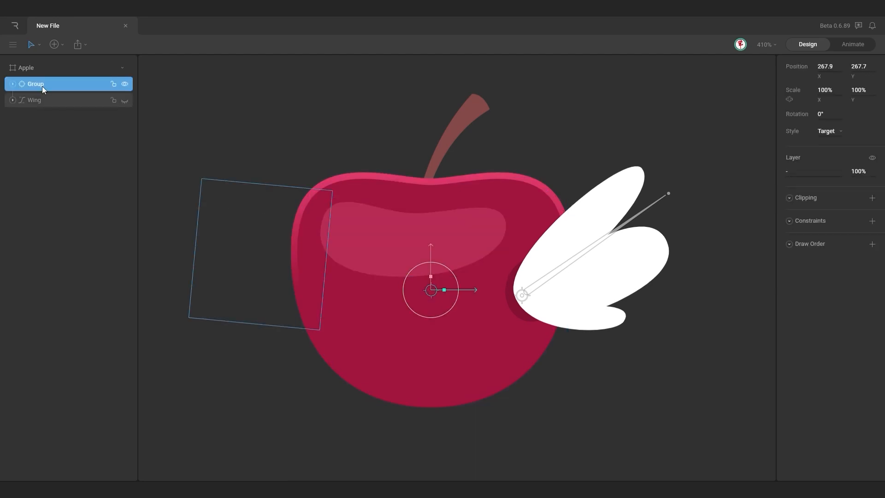
click(13, 85)
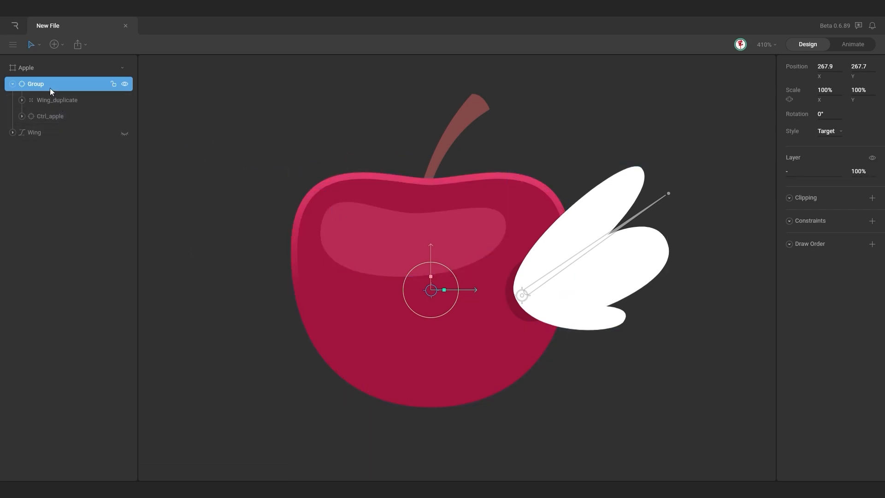
key(y)
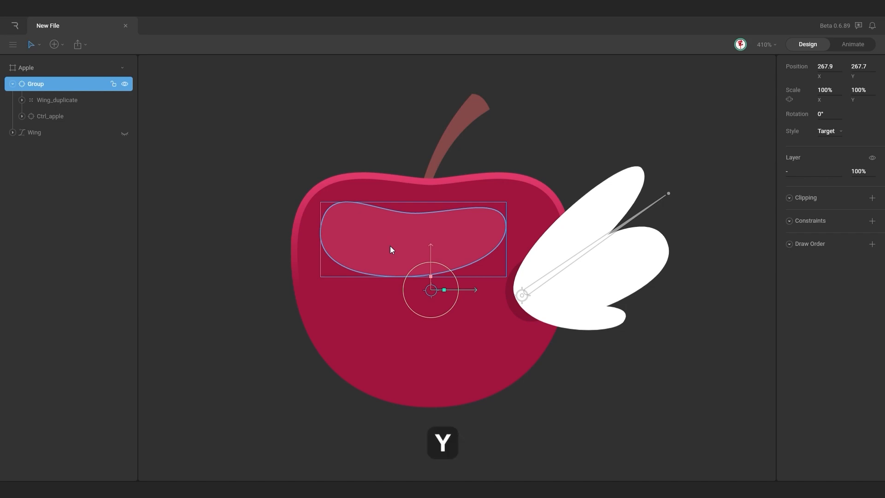
drag(430, 250, 433, 270)
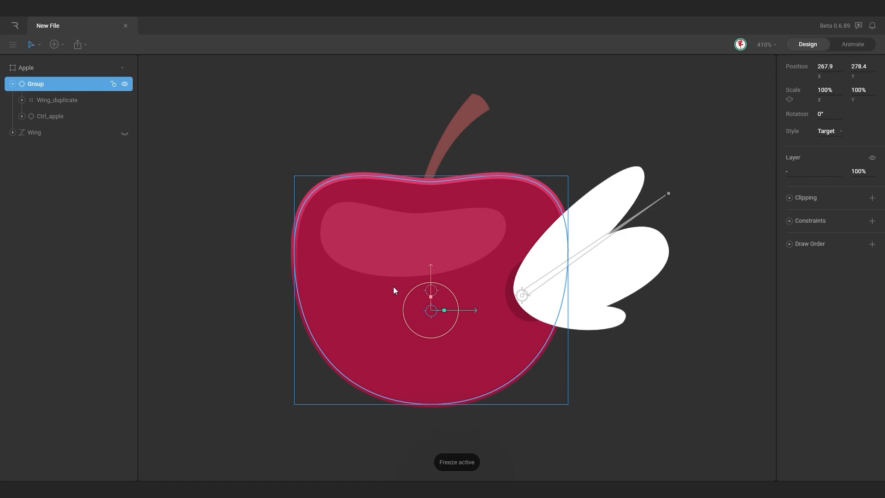
- Undo the origin moves and the grouping of Wing_duplicate with Ctrl_apple, and turn Freeze off
key(super+z)
key(super+z)
key(super+z)
key(super+z)
key(super+z)
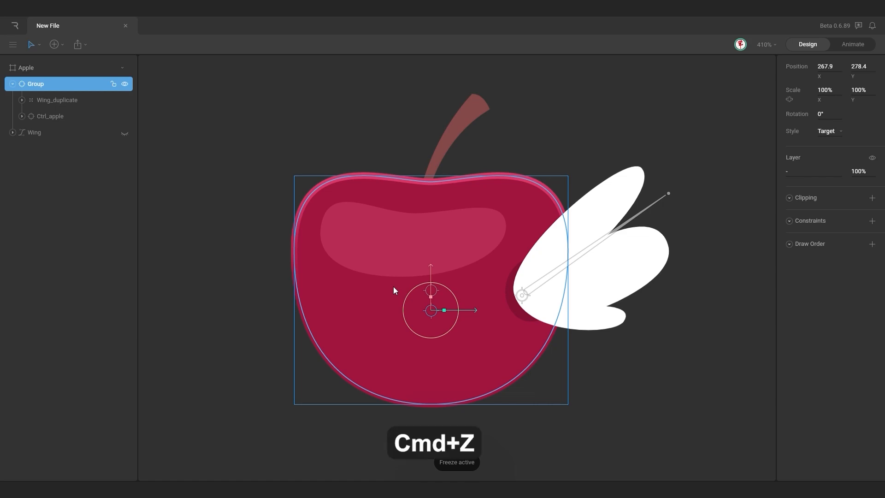
key(super+z)
key(super+z)
key(super+z)
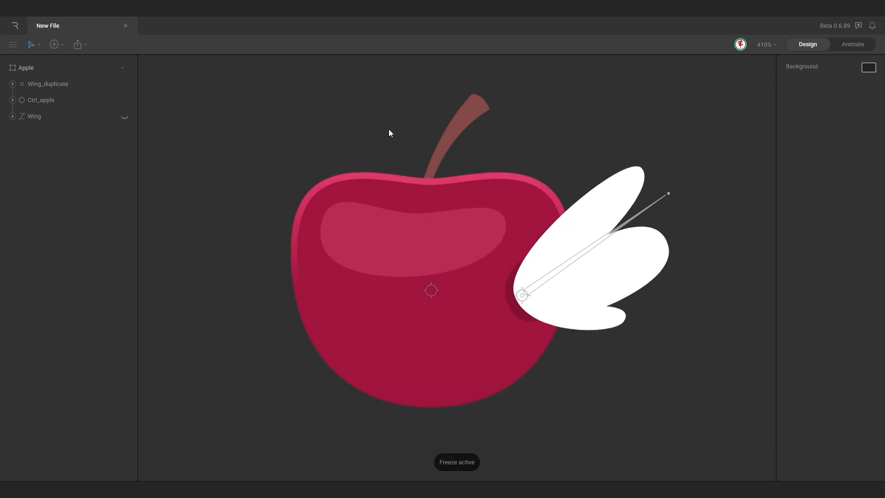
key(y)
- Draw a short horizontal root bone just below the apple
key(g)
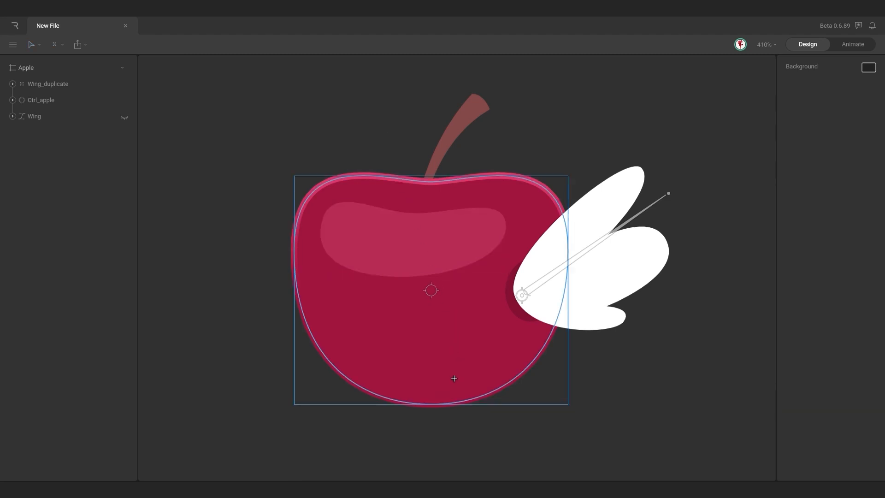
key(b)
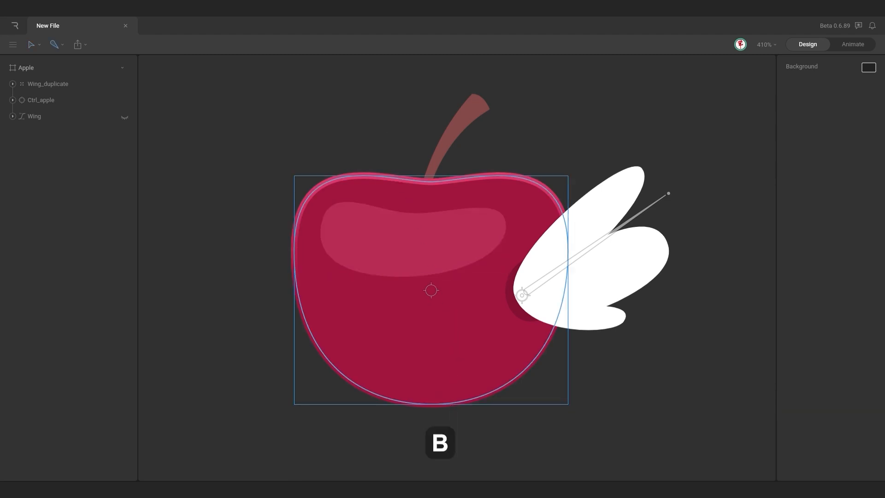
drag(445, 442, 507, 441)
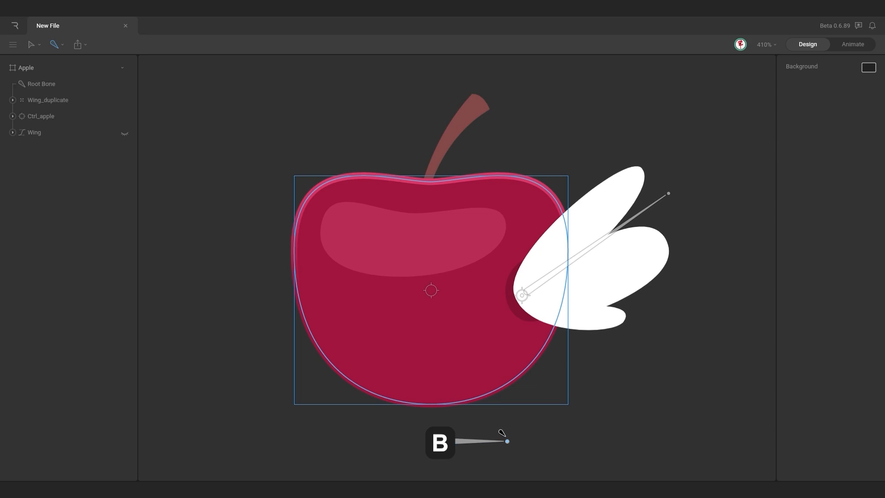
- Move the root bone to the apple's centre at X 267.9, Y 267.7, aligned with Ctrl_apple's origin
key(v)
click(469, 441)
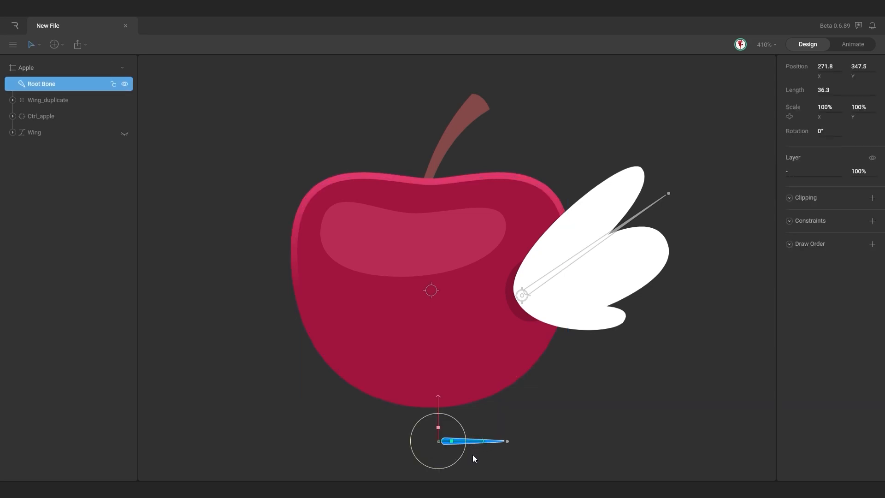
drag(472, 464, 464, 311)
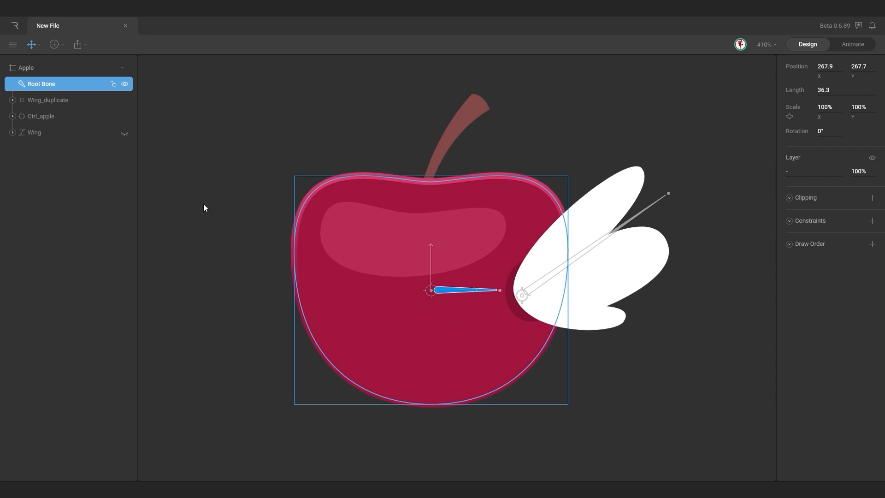
- Parent Wing_duplicate and Ctrl_apple together under Root Bone in the hierarchy
click(69, 101)
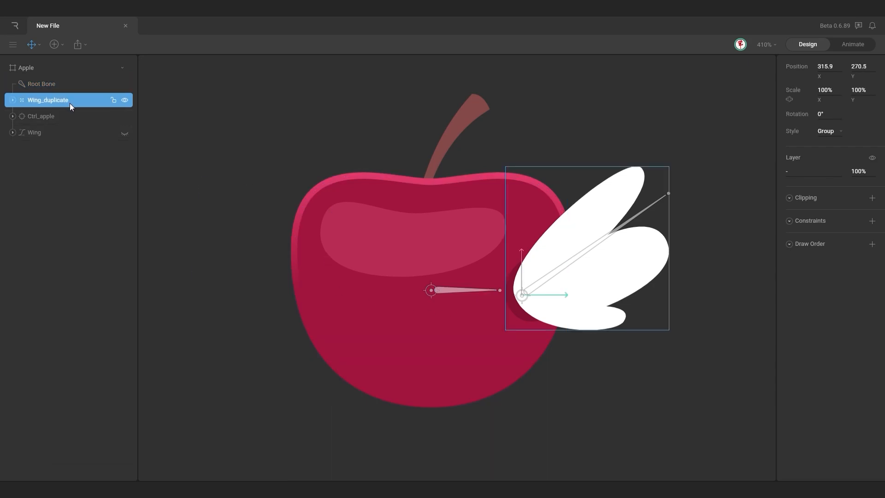
shift+click(65, 117)
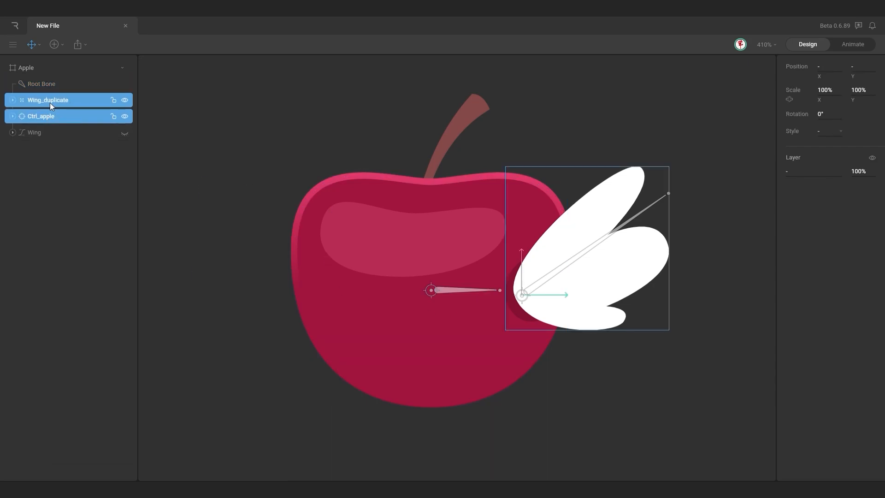
drag(50, 103, 50, 84)
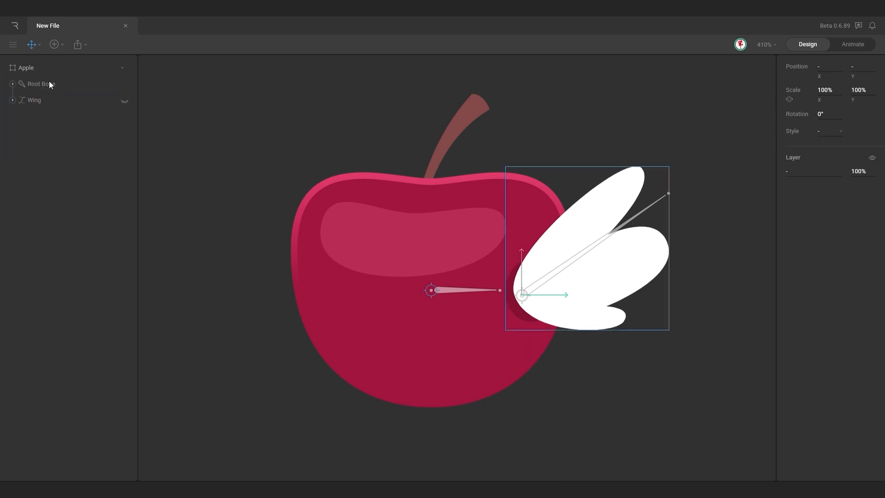
- Test the apple control by moving Ctrl_apple vertically, and undo the movement
click(461, 289)
mouse_move(430, 264)
mouse_down()
mouse_move(430, 277)
mouse_move(433, 245)
mouse_move(433, 275)
mouse_up()
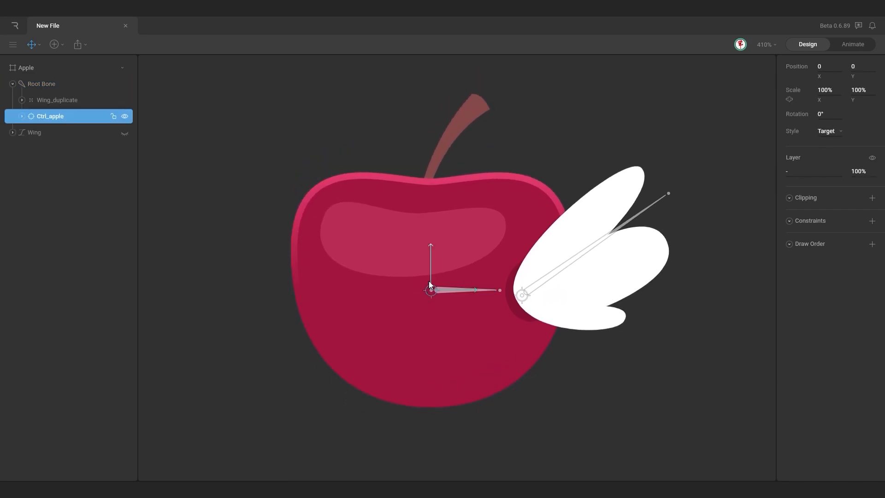
mouse_move(430, 260)
mouse_down()
mouse_move(431, 249)
mouse_move(433, 274)
mouse_up()
key(ctrl+z)
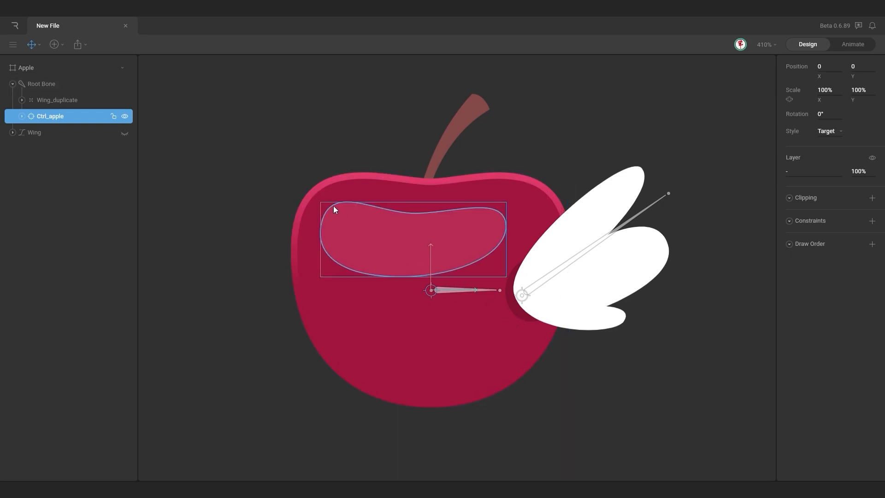
- Rename Root Bone as Character and clear the selection
double_click(51, 86)
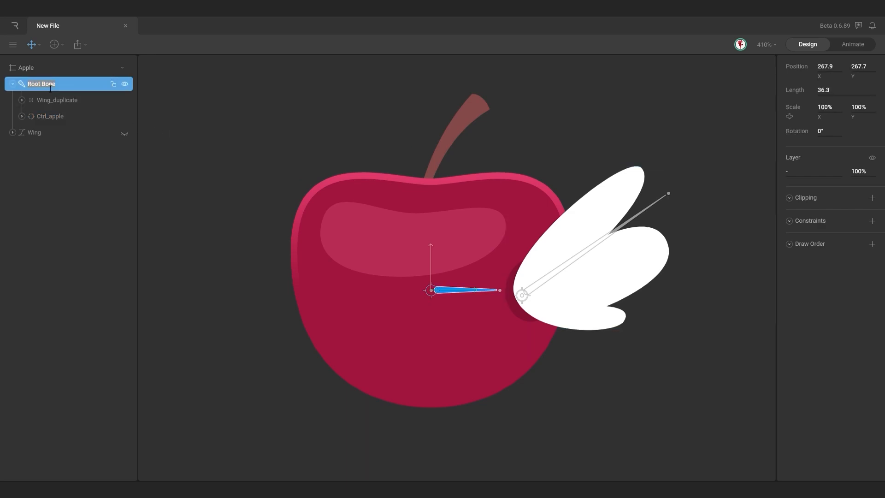
text(Character)
click(318, 106)
scroll(494, 254, down, 5)
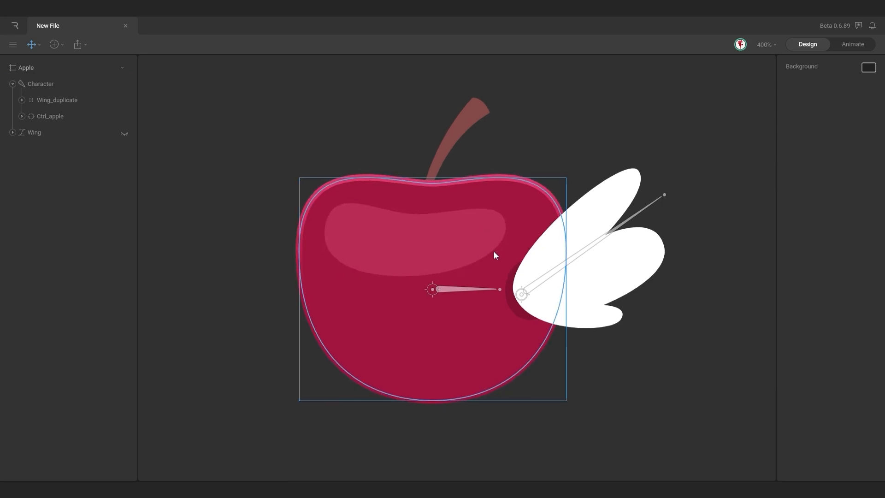
drag(606, 329, 599, 333)
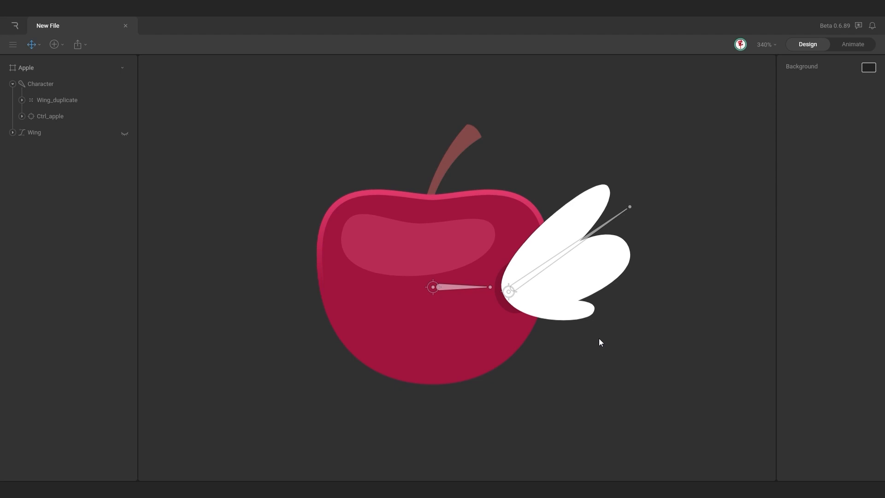
- Group the Character bone and name the new group Root
click(48, 90)
click(13, 84)
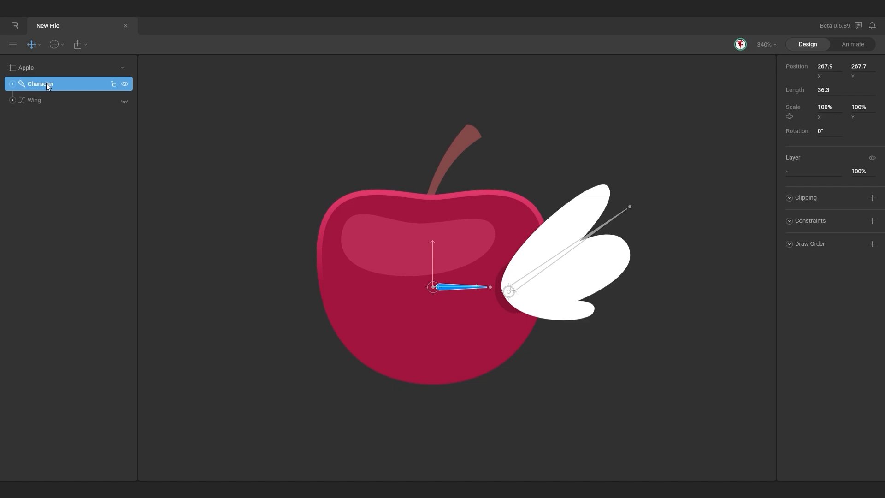
key(super+g)
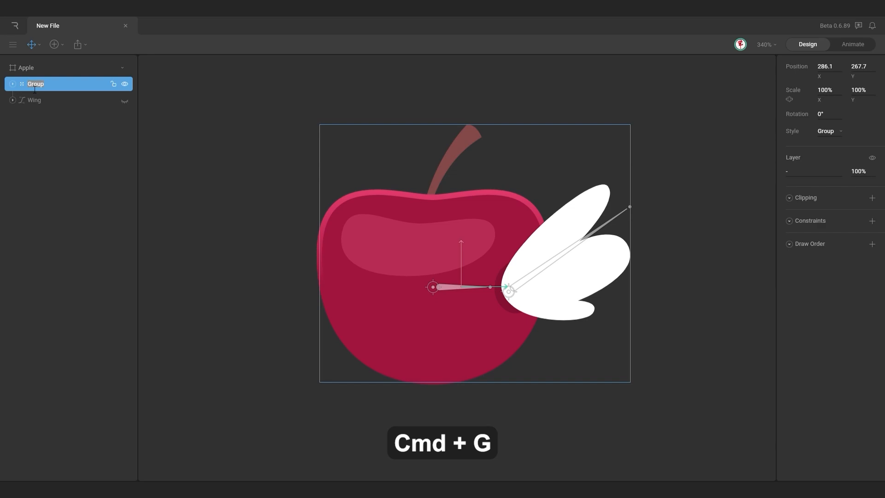
text(Root)
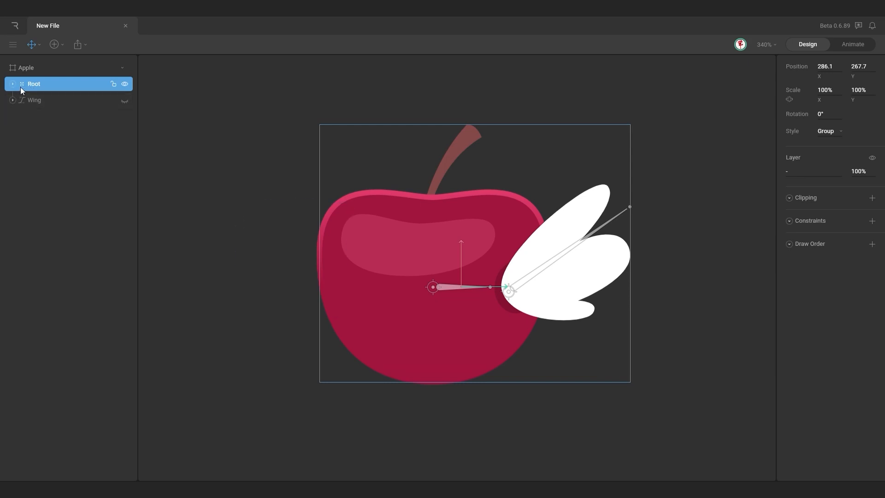
- Expand the Root group and the Character bone to examine their hierarchy, with Root selected
click(11, 85)
click(43, 105)
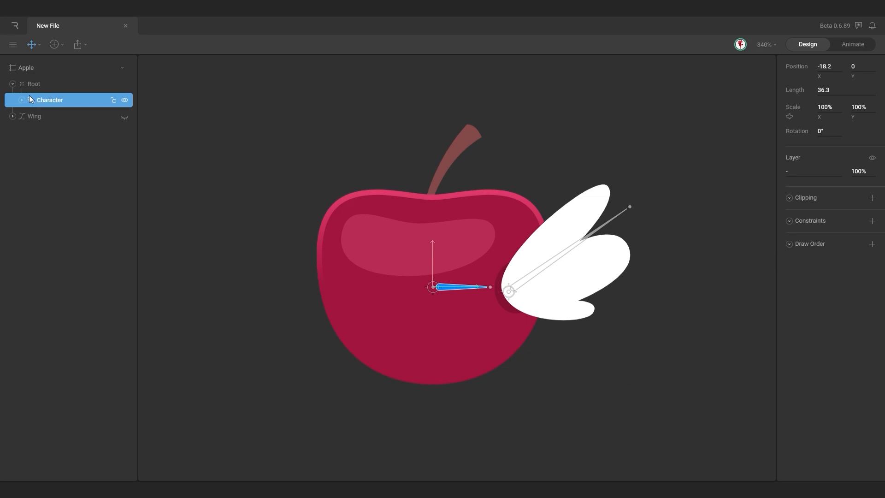
click(21, 100)
click(48, 82)
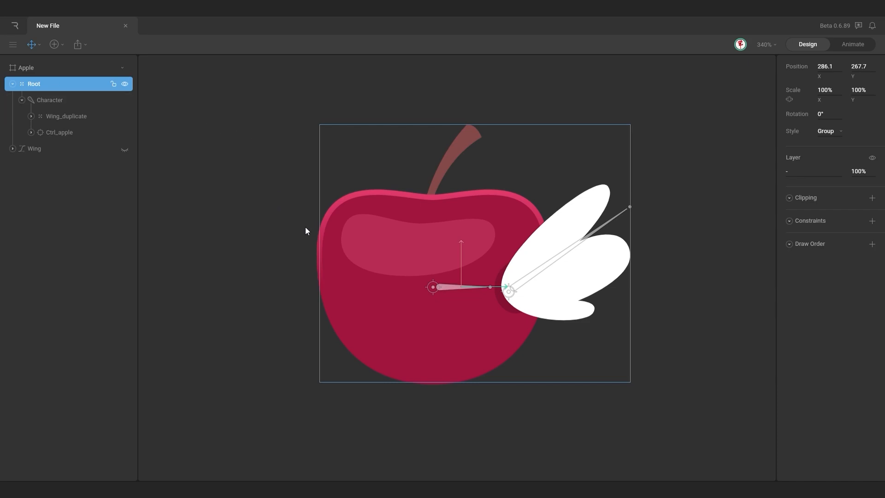
scroll(306, 227, left, 1)
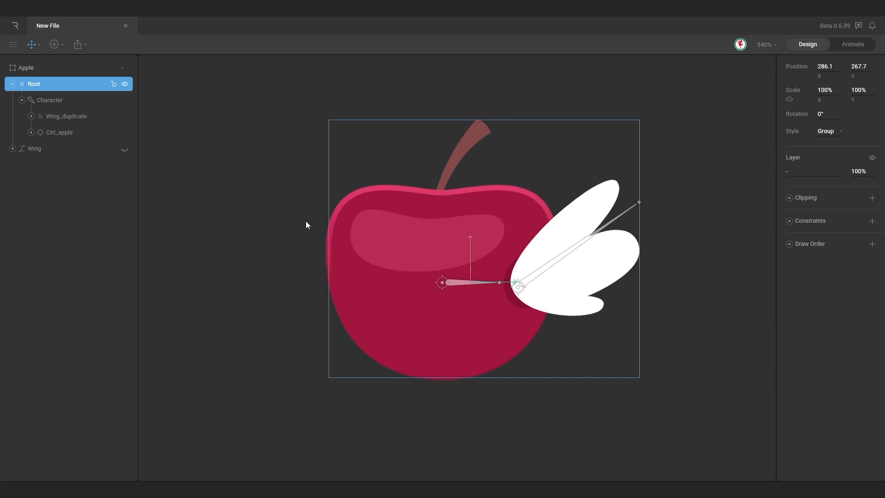
scroll(346, 226, up, 1)
scroll(346, 226, down, 5)
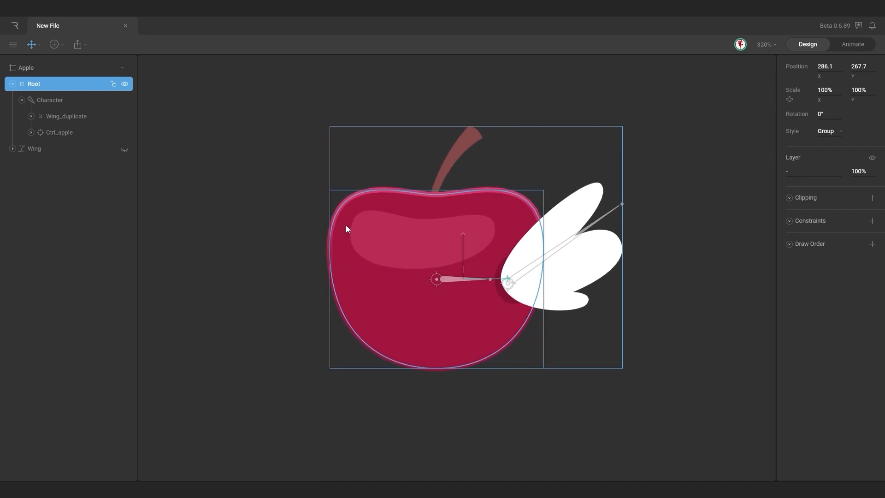
drag(288, 235, 355, 221)
scroll(308, 233, down, 3)
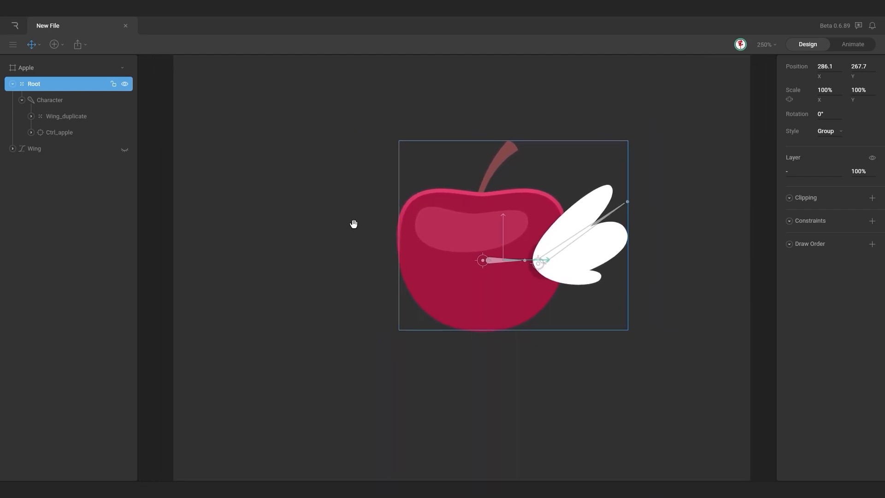
- Test the Character bone by moving it up to Y -12, and undo the move
click(55, 100)
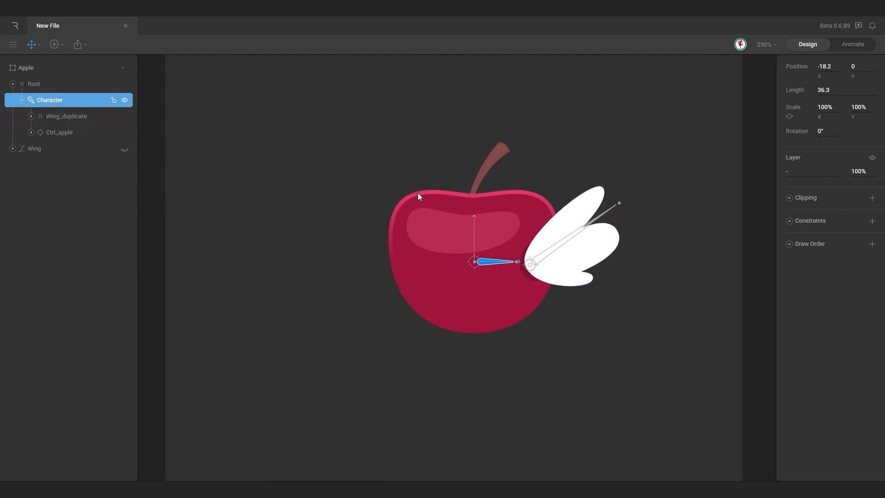
drag(472, 230, 474, 211)
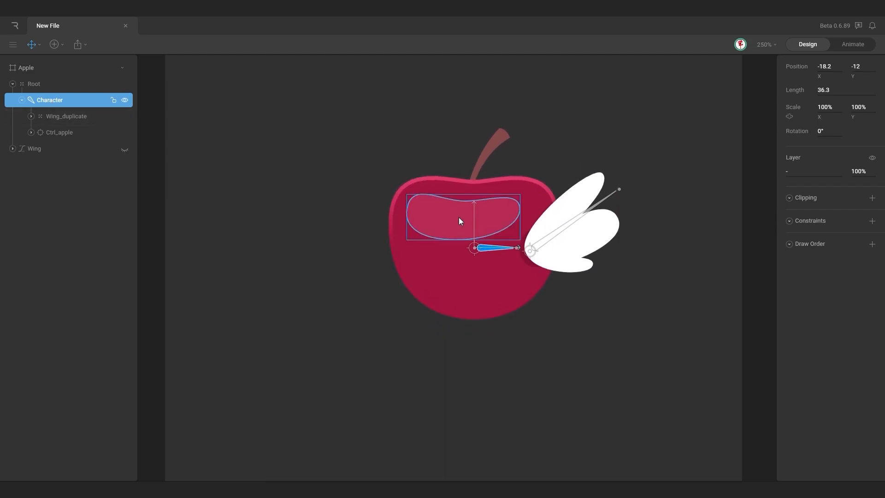
key(ctrl+z)
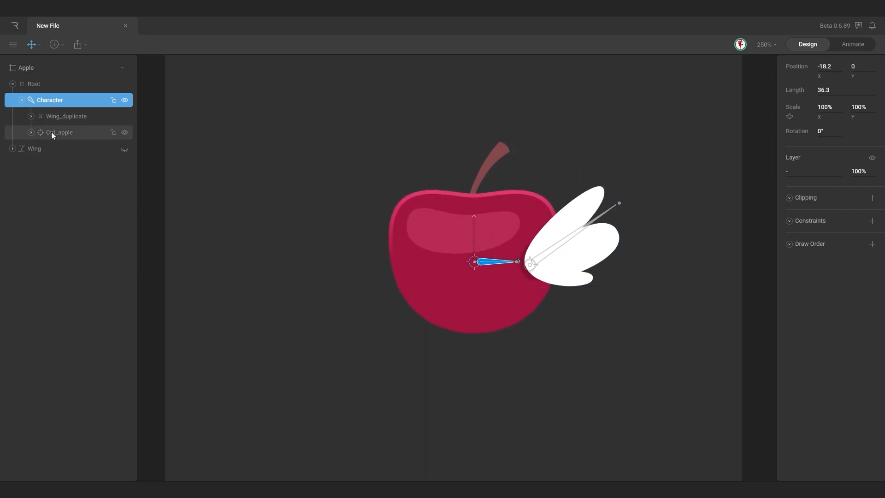
- Expand Wing_duplicate and Ctrl_vertical in the hierarchy to examine the wing's nested controls
click(51, 131)
click(31, 116)
click(72, 132)
click(40, 133)
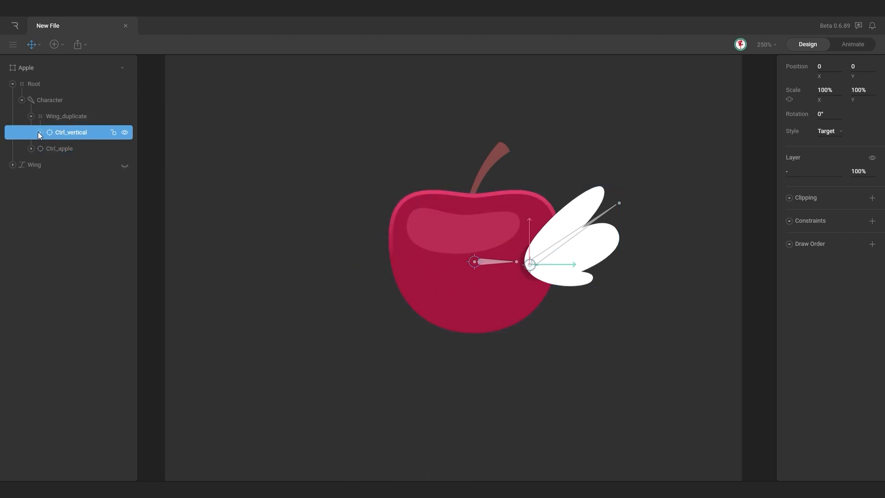
click(292, 183)
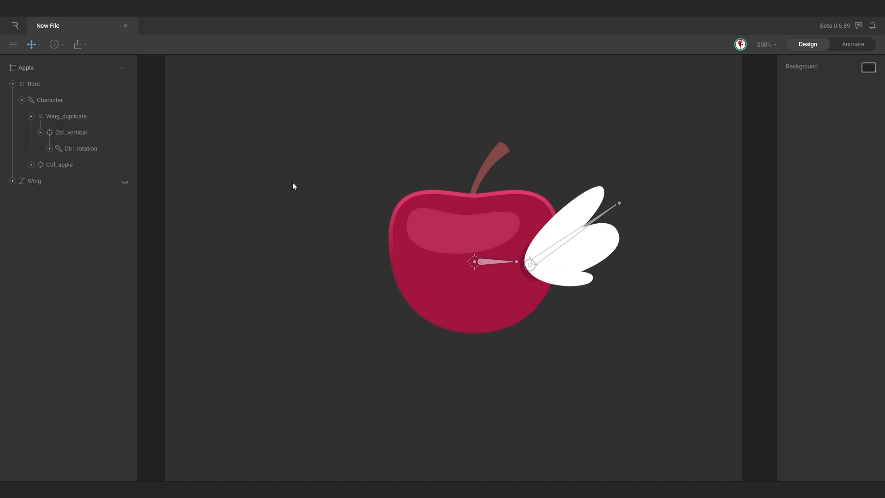
scroll(317, 204, down, 2)
scroll(317, 200, up, 5)
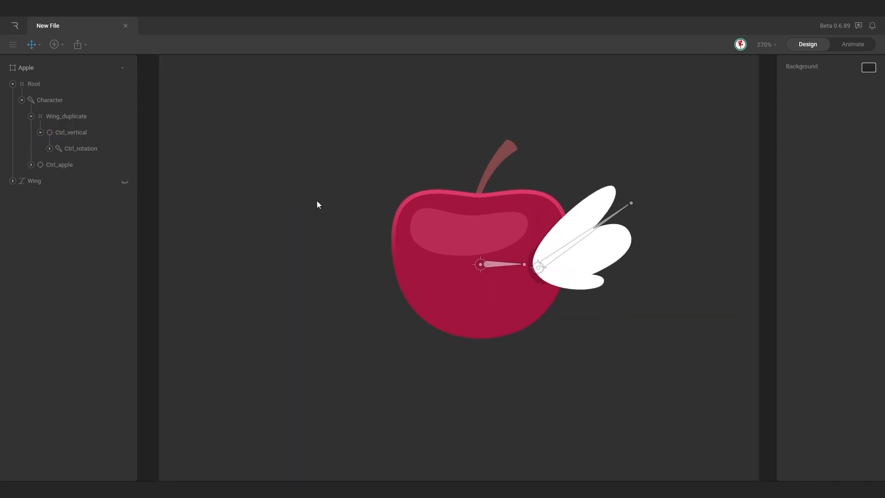
drag(316, 201, 302, 200)
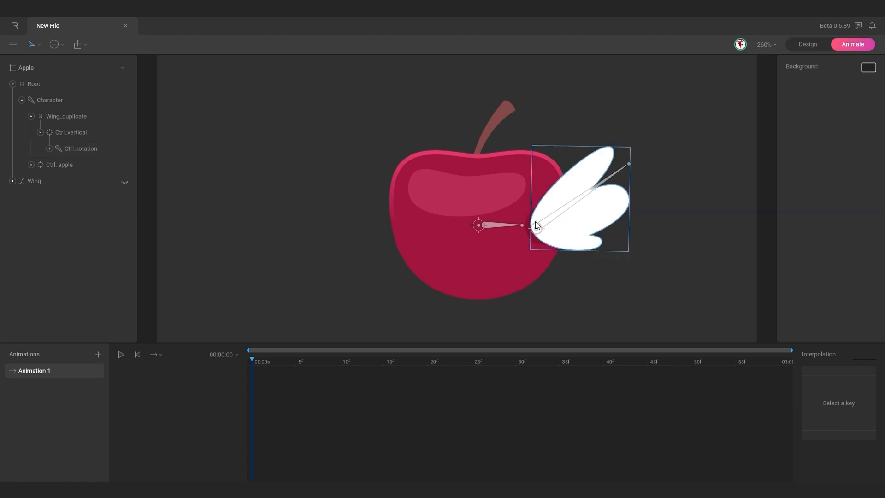
- In Animate mode, key Ctrl_rotation's rotation at -72° on frame 0 and at 67° on frame 30
click(552, 218)
mouse_move(563, 231)
mouse_down()
mouse_move(556, 261)
mouse_move(563, 225)
mouse_move(561, 259)
mouse_move(567, 243)
mouse_move(561, 212)
mouse_move(559, 259)
mouse_move(523, 283)
mouse_move(551, 276)
mouse_move(541, 254)
mouse_move(560, 218)
mouse_up()
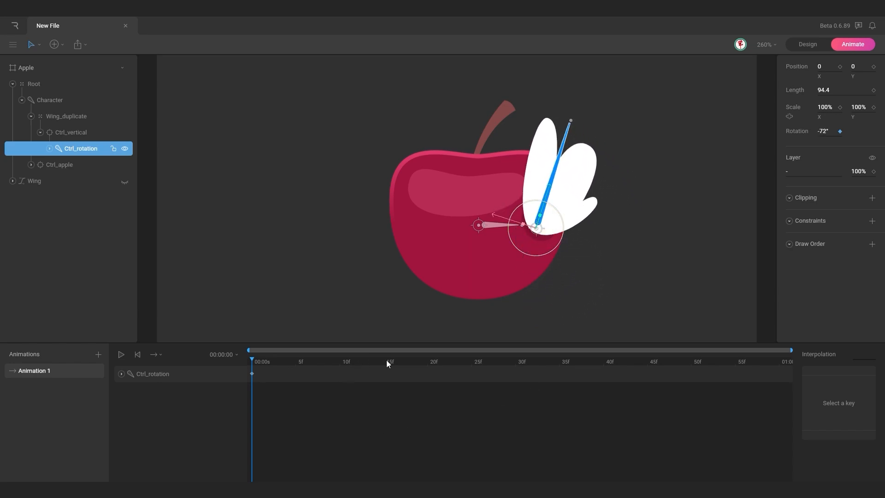
click(516, 358)
drag(567, 234, 494, 284)
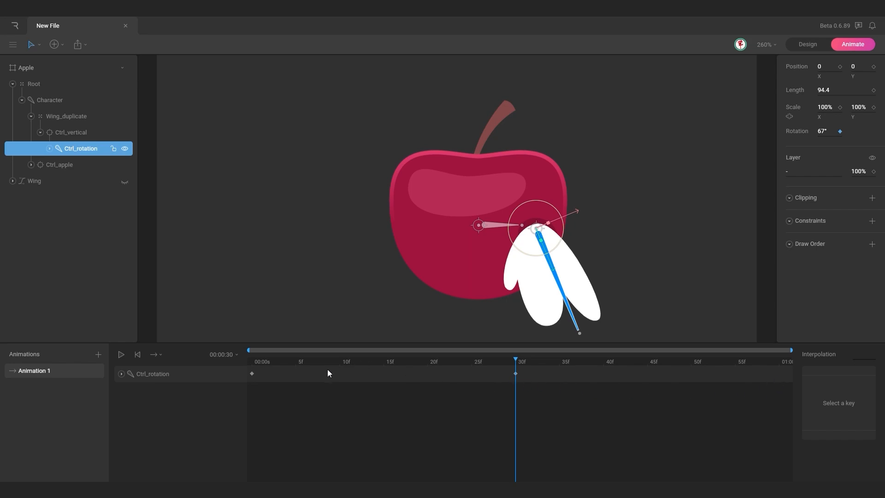
- Copy Ctrl_rotation's first rotation key to the one-second mark of the timeline
click(251, 374)
click(785, 361)
key(ctrl+v)
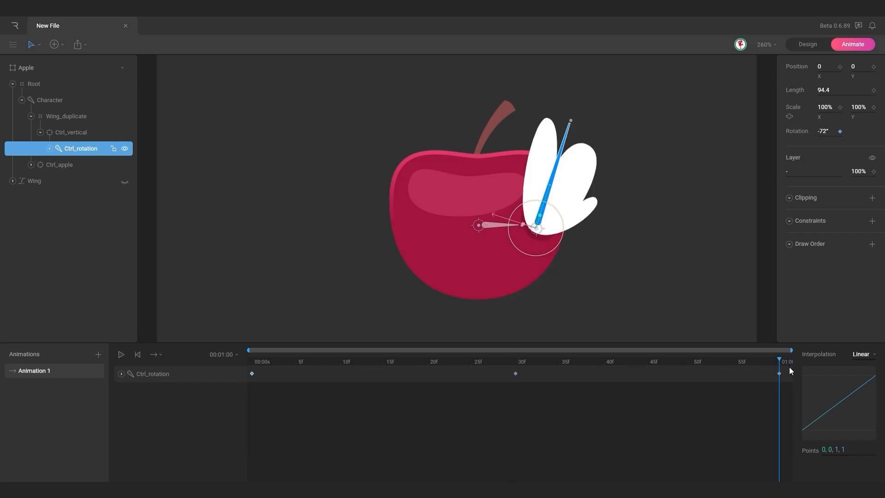
- Set the interpolation of all three Ctrl_rotation keys to Cubic
drag(786, 368, 232, 397)
click(860, 358)
click(864, 386)
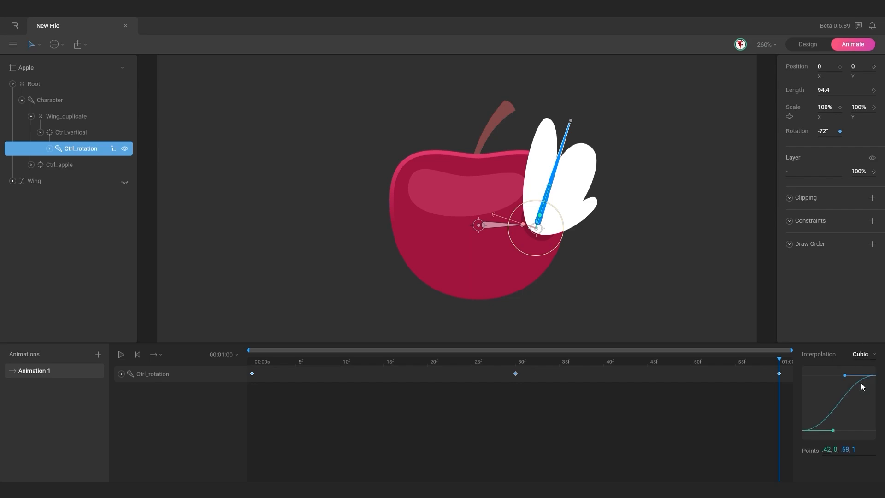
- Set Animation 1 to Loop and preview the wing flap from frame 0
click(158, 354)
click(174, 401)
click(282, 404)
click(255, 363)
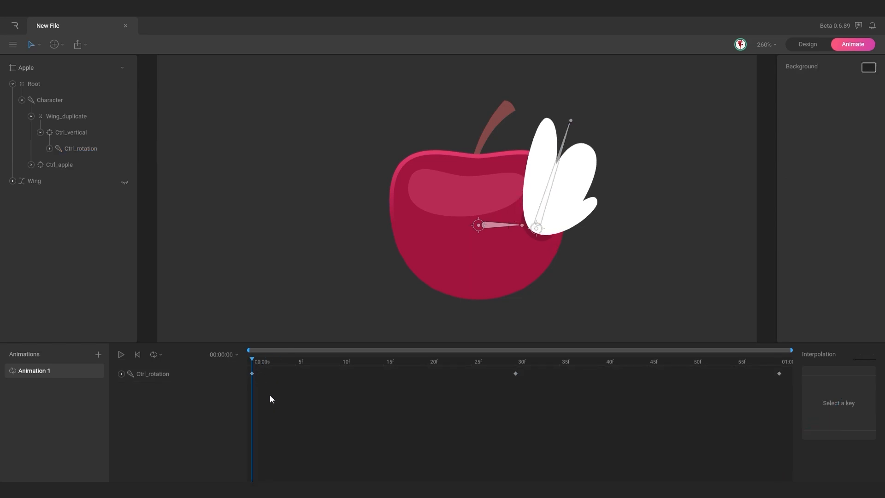
key(space)
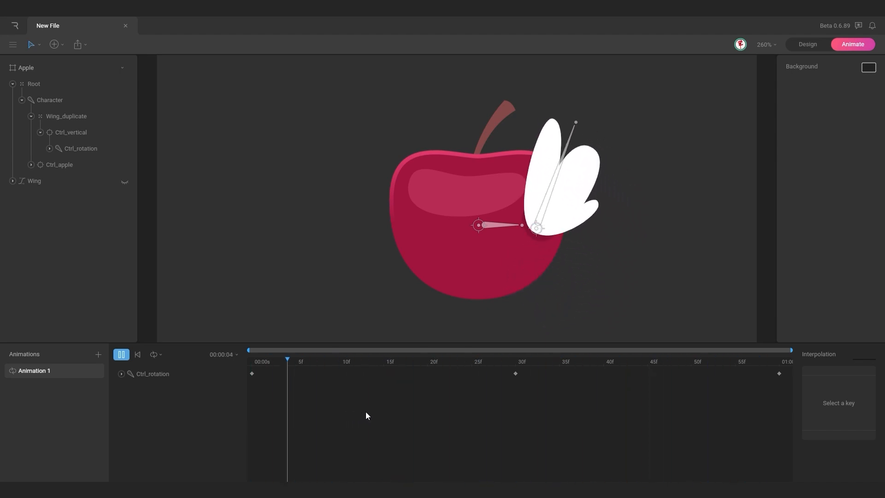
key(space)
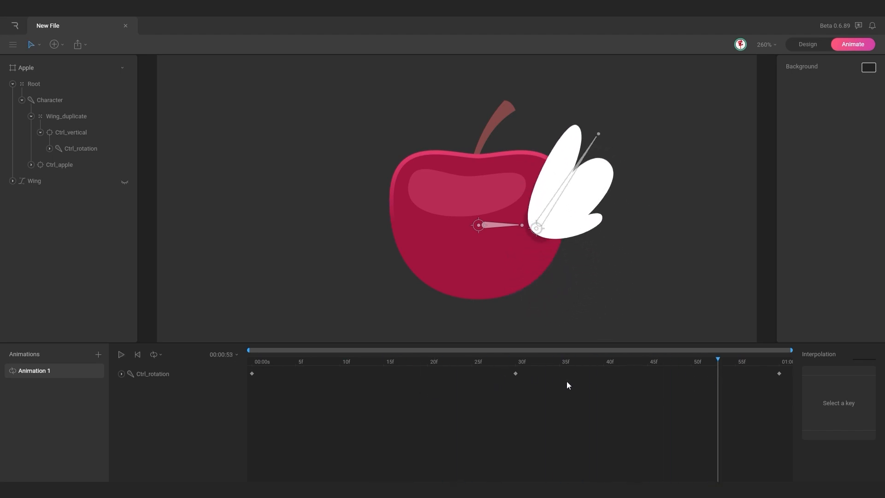
- Retime Ctrl_rotation's middle and last keys to frames 15 and 30, and enable the timeline's Work Area
drag(516, 373, 383, 377)
drag(782, 373, 649, 383)
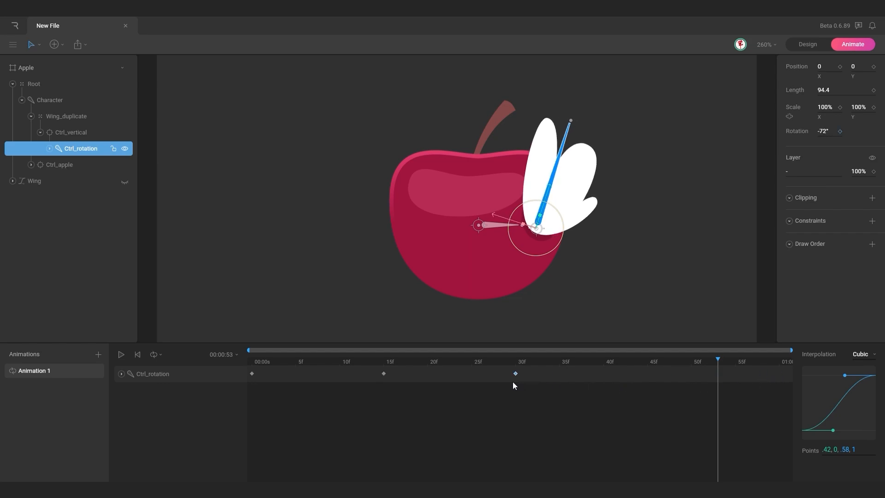
click(157, 355)
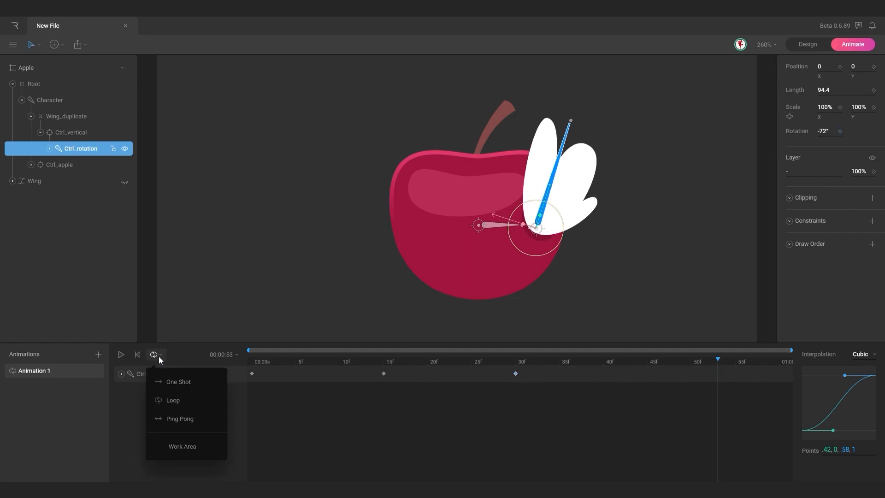
click(190, 446)
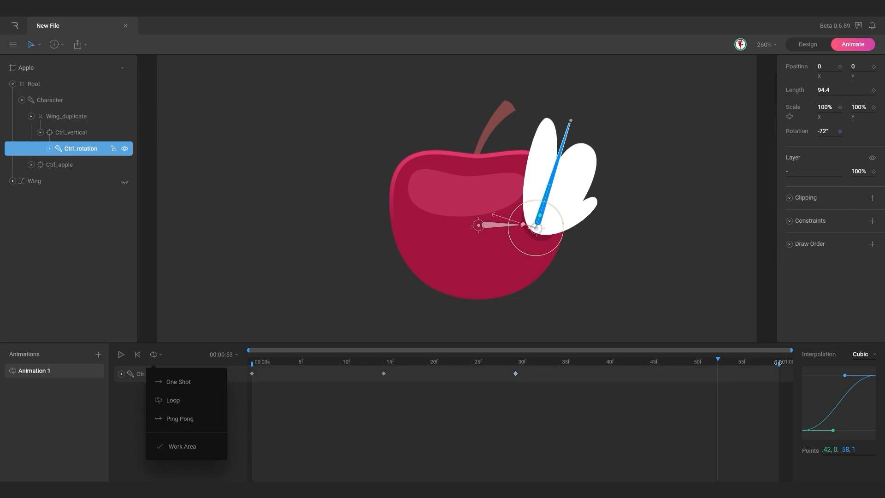
- Shorten the work area to end at frame 30 and preview the looping wing flap from frame 0
drag(718, 364, 516, 364)
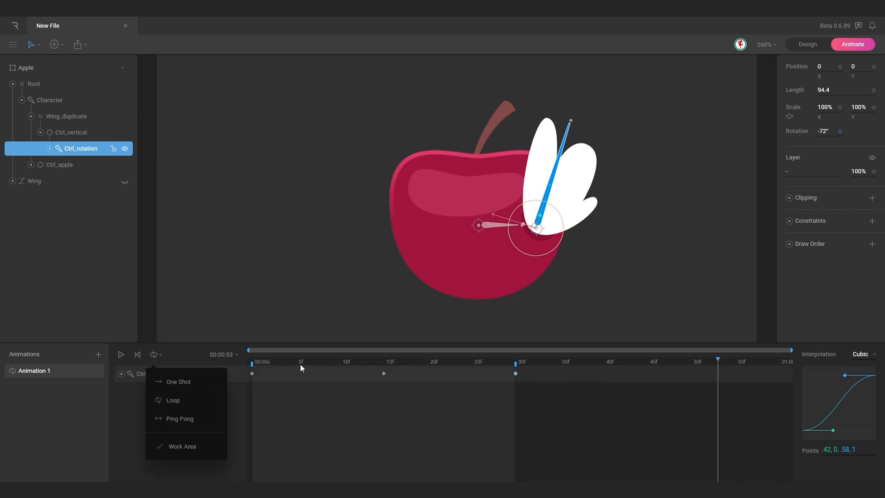
click(287, 362)
drag(267, 362, 251, 363)
click(311, 443)
key(space)
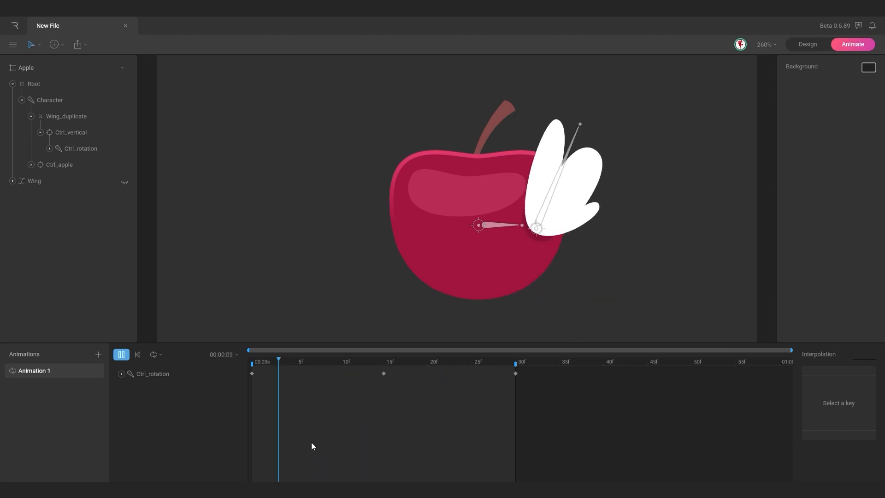
key(space)
- Copy Ctrl_rotation's three keys to start at frame 30, extend the work area to the one-second mark, and preview the loop
drag(499, 374, 304, 384)
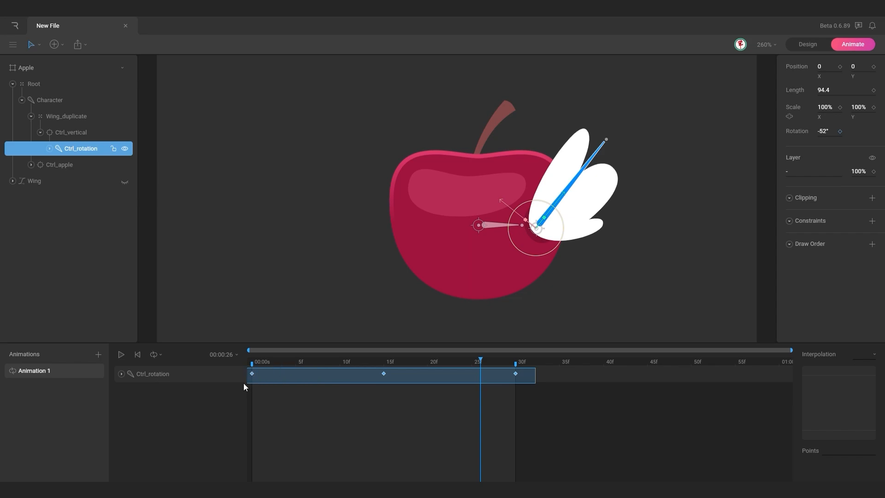
drag(243, 387, 244, 387)
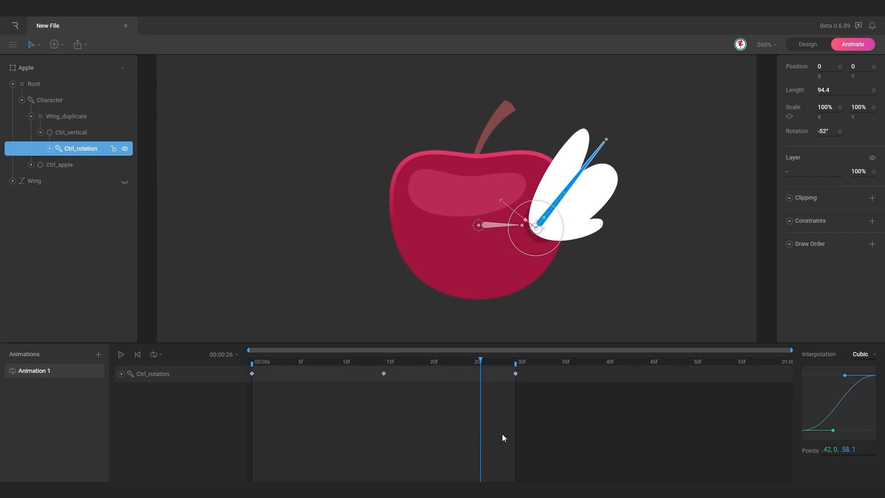
click(516, 361)
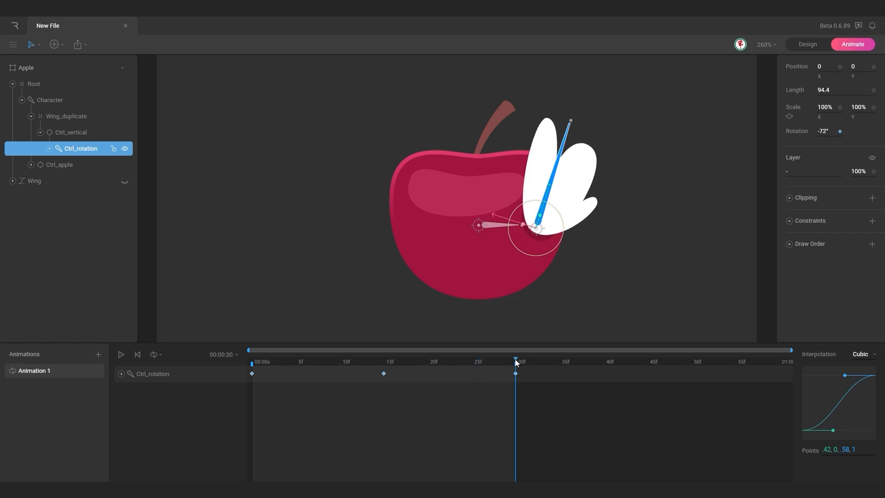
key(ctrl+v)
drag(515, 361, 820, 362)
key(space)
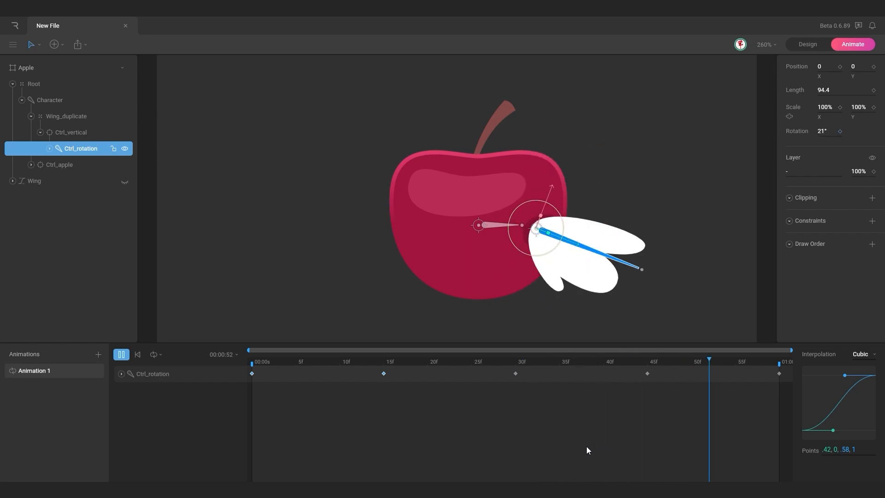
click(298, 272)
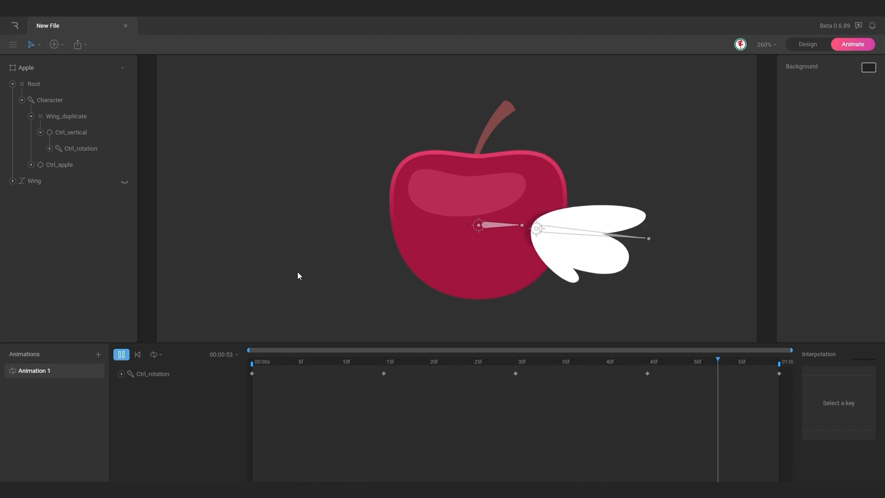
key(space)
- Expand Ctrl_rotation's timeline track and key its X and Y scale at 100% on frame 0
click(408, 361)
drag(408, 361, 239, 391)
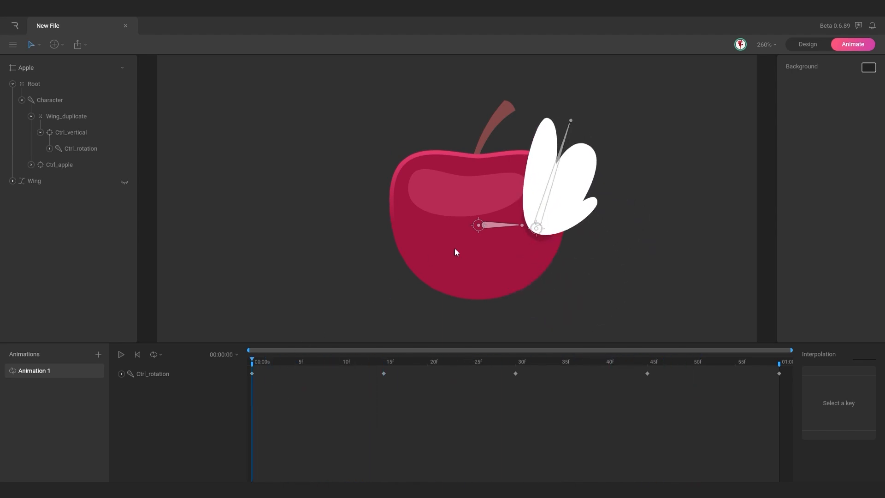
click(543, 216)
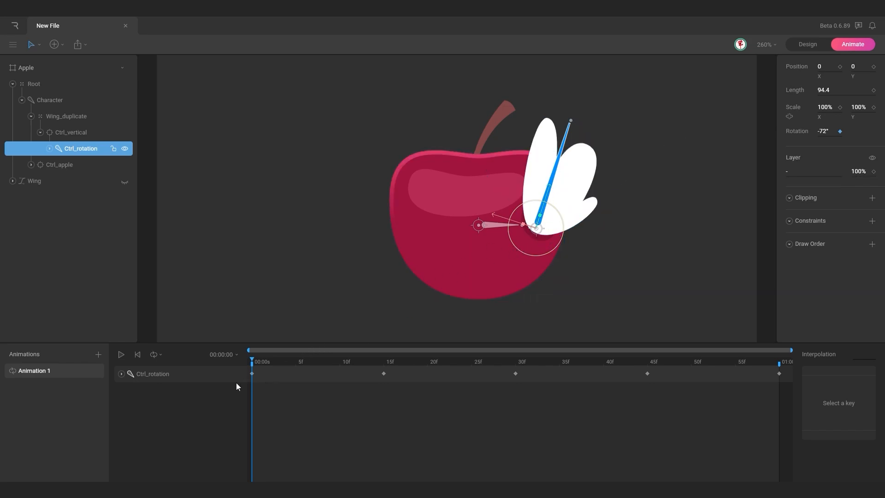
click(121, 373)
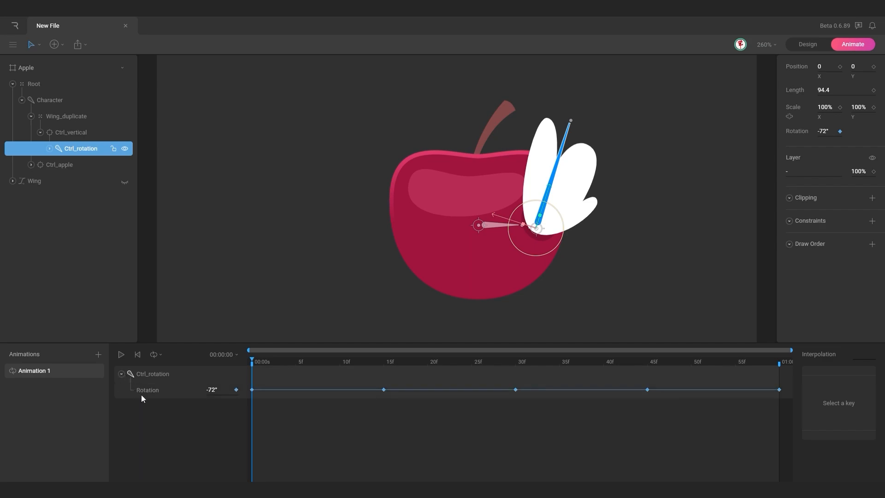
click(839, 107)
- Stretch Ctrl_rotation at frame 7 to about 142% X scale and 91% Y scale
drag(279, 363, 314, 372)
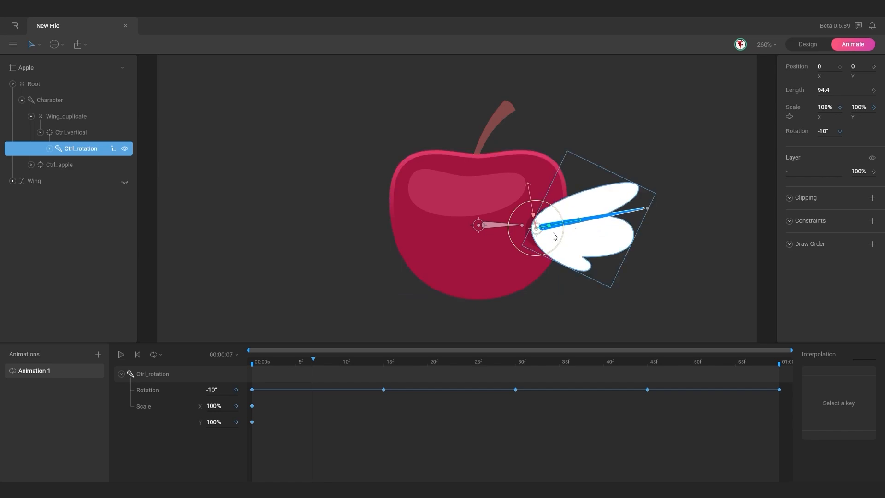
drag(552, 229, 602, 220)
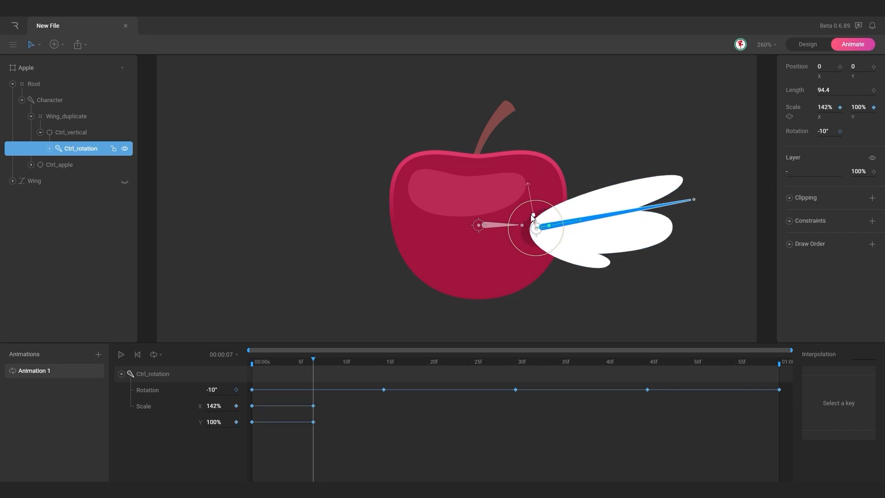
drag(534, 217, 536, 229)
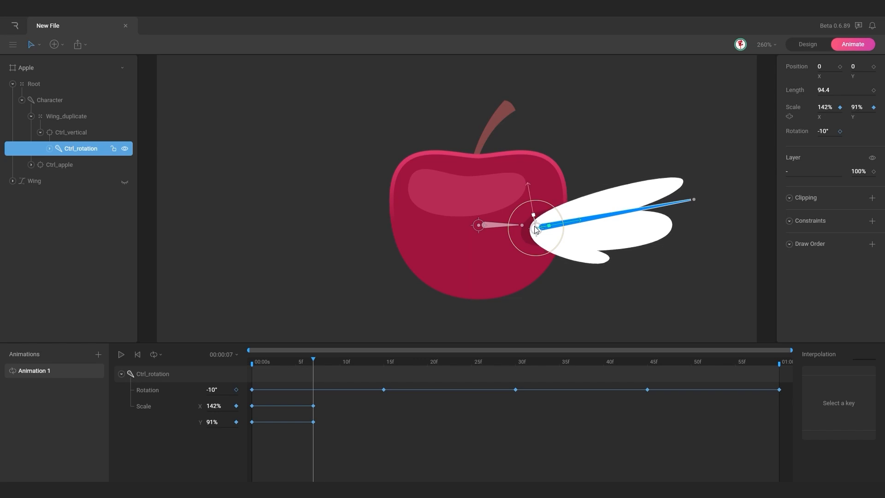
- Squash Ctrl_rotation at frame 23 to about 60% X scale and 110% Y scale
drag(309, 362, 458, 368)
drag(549, 229, 452, 254)
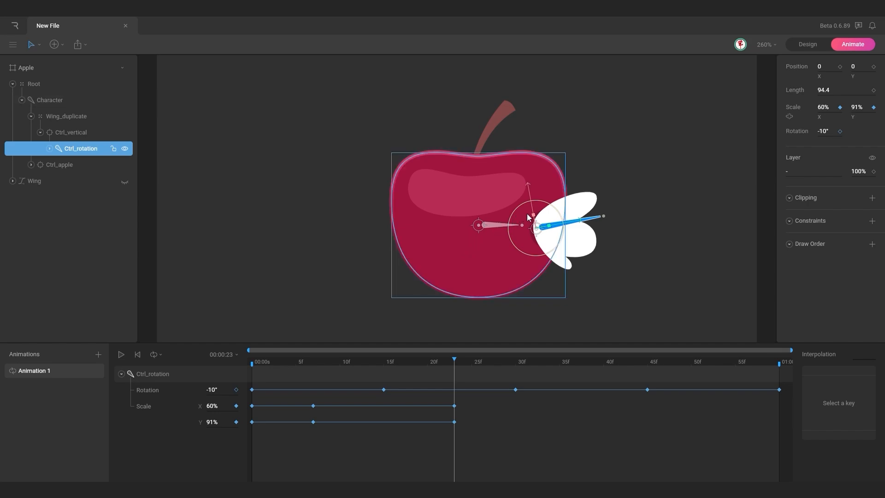
drag(532, 214, 531, 201)
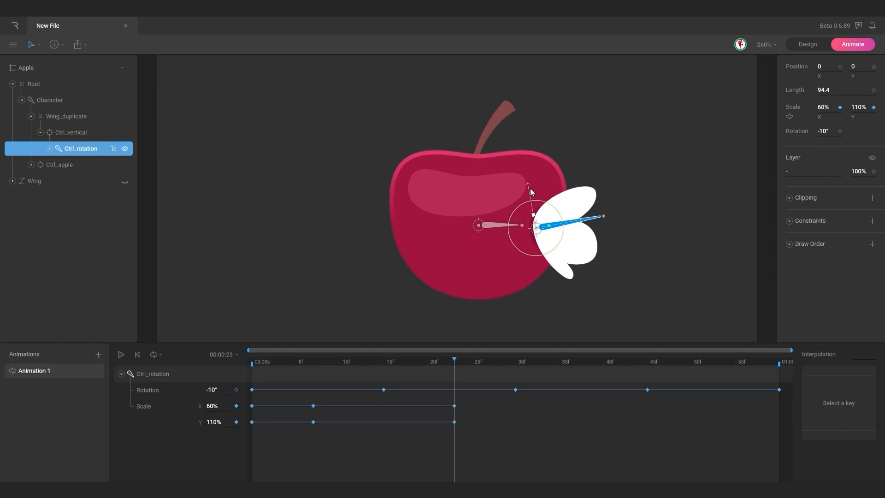
- Copy Ctrl_rotation's frame 7 scale keys to frame 37 and its frame 23 scale keys to frame 53
drag(407, 360, 577, 369)
drag(307, 426, 308, 429)
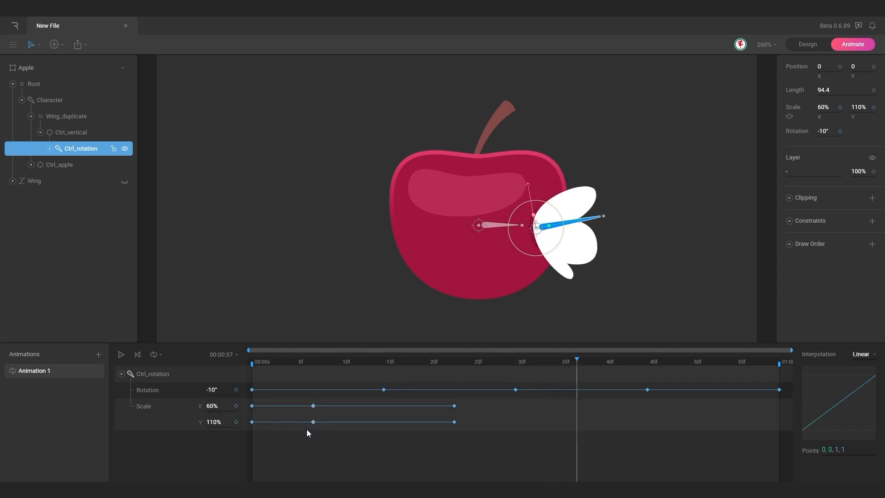
key(ctrl+v)
drag(587, 363, 717, 366)
drag(468, 402, 441, 431)
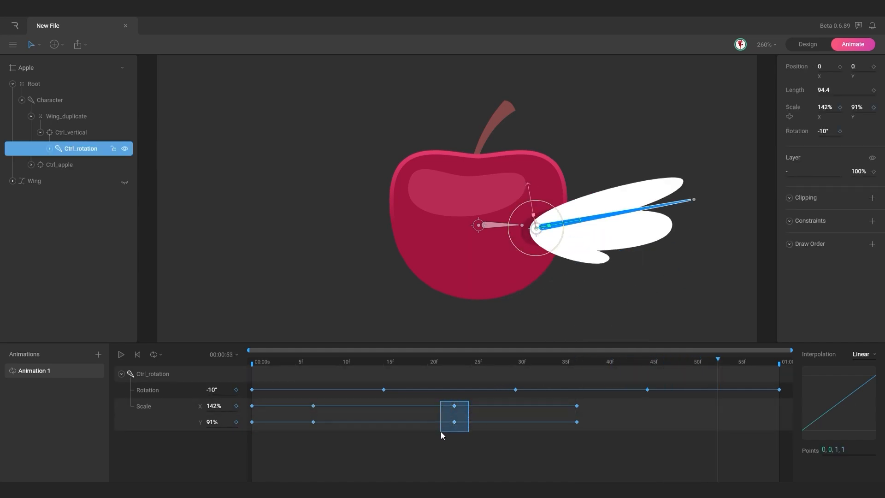
key(ctrl+v)
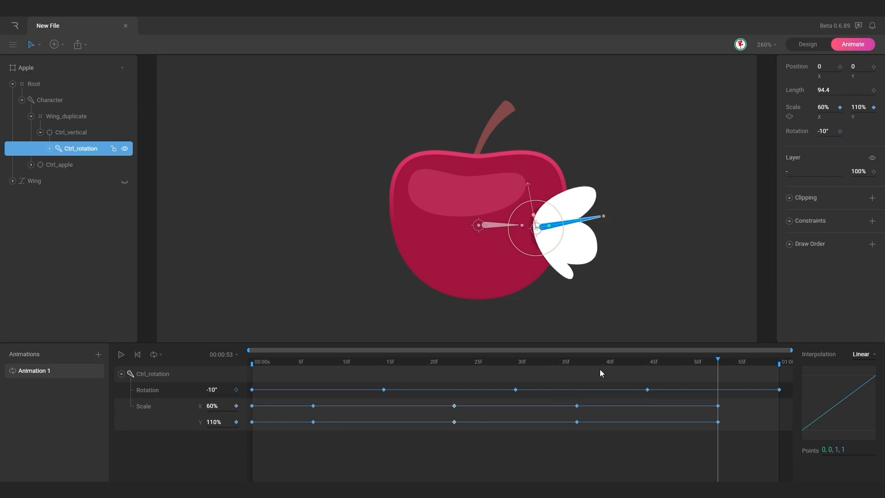
- Copy Ctrl_rotation's first scale keys to the one-second mark and set all its scale keys to Cubic interpolation
drag(270, 399, 248, 431)
drag(738, 362, 778, 358)
key(ctrl+v)
drag(786, 399, 251, 441)
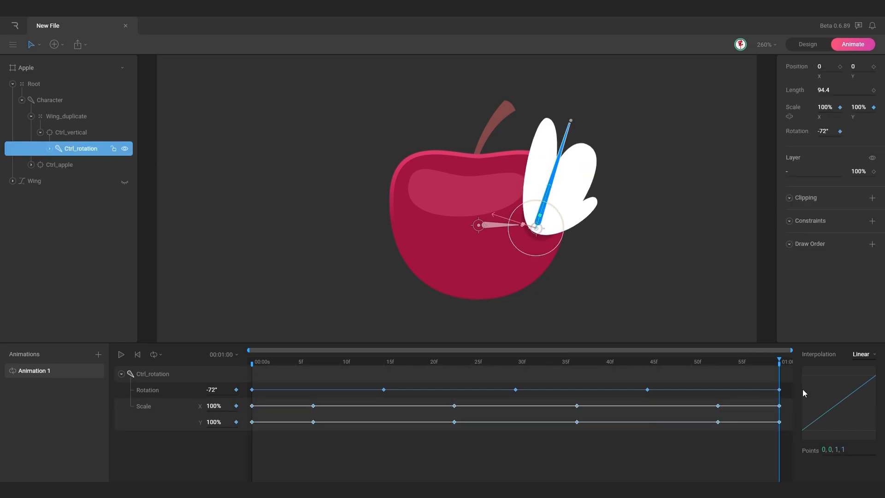
click(855, 361)
click(859, 385)
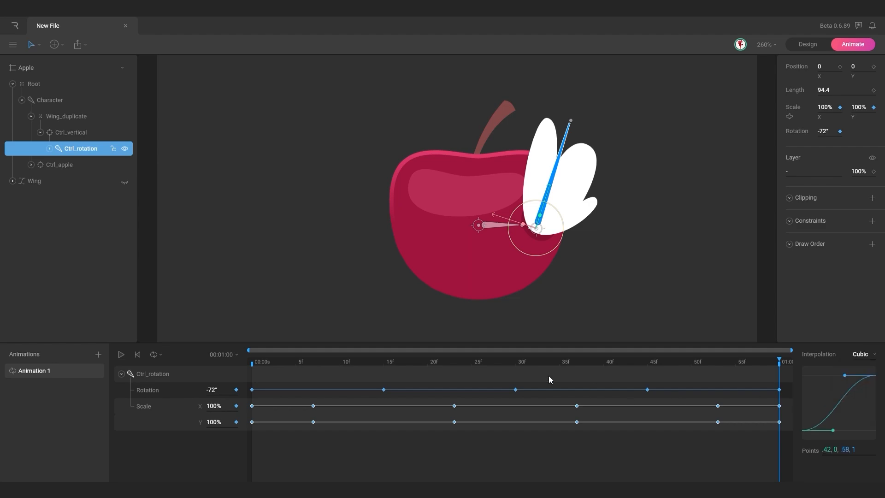
- Review the wing's stretch and squash by playing the loop from frame 0 and scrubbing through the timeline
drag(355, 363, 259, 240)
click(227, 270)
key(space)
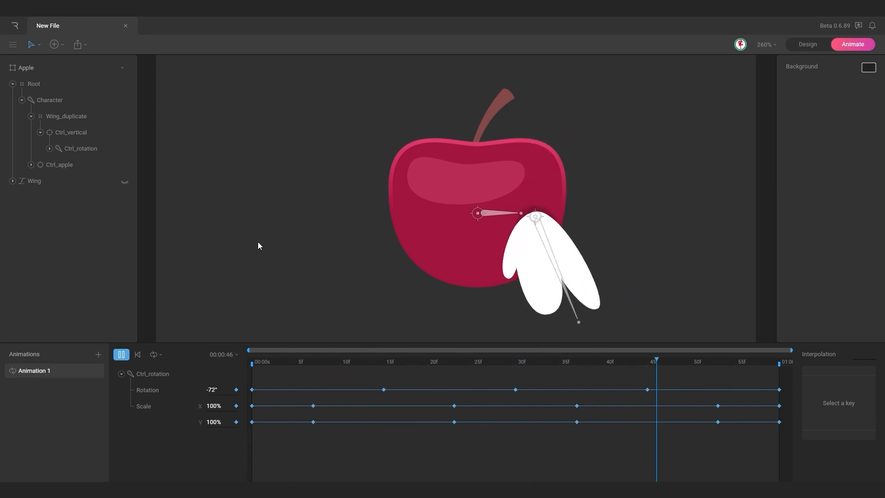
key(space)
drag(255, 363, 394, 369)
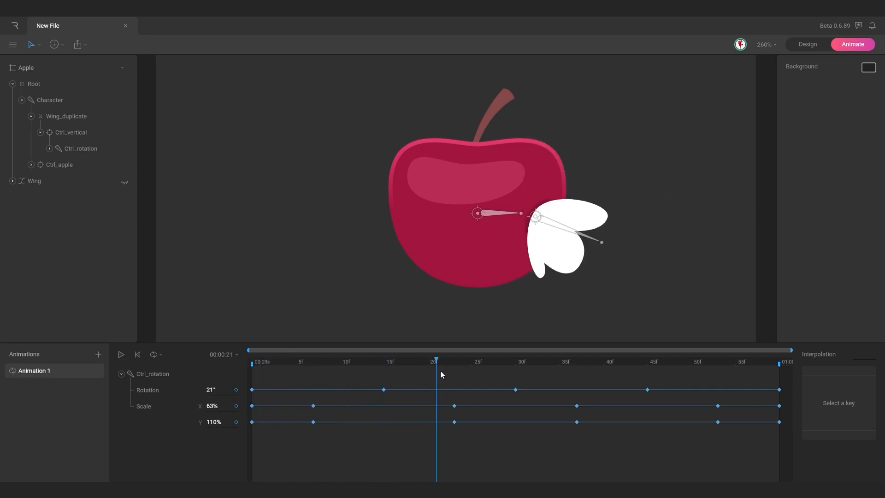
drag(503, 374, 666, 376)
drag(727, 376, 252, 392)
key(space)
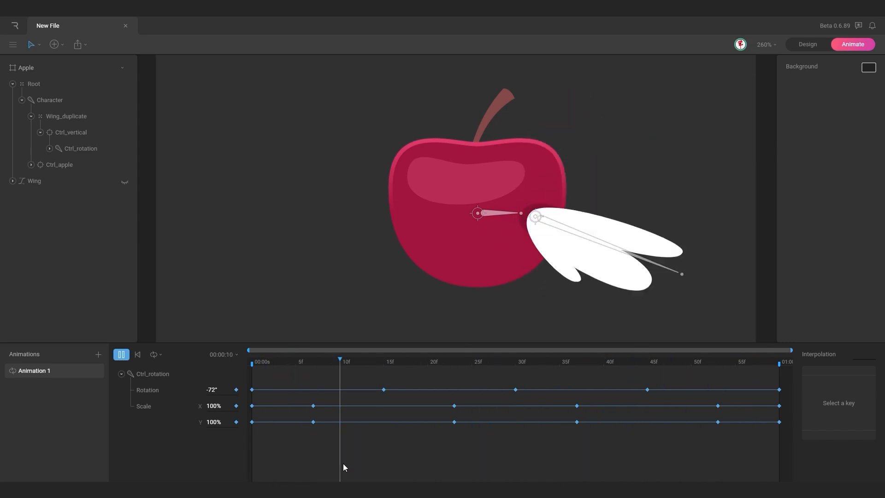
drag(345, 360, 255, 412)
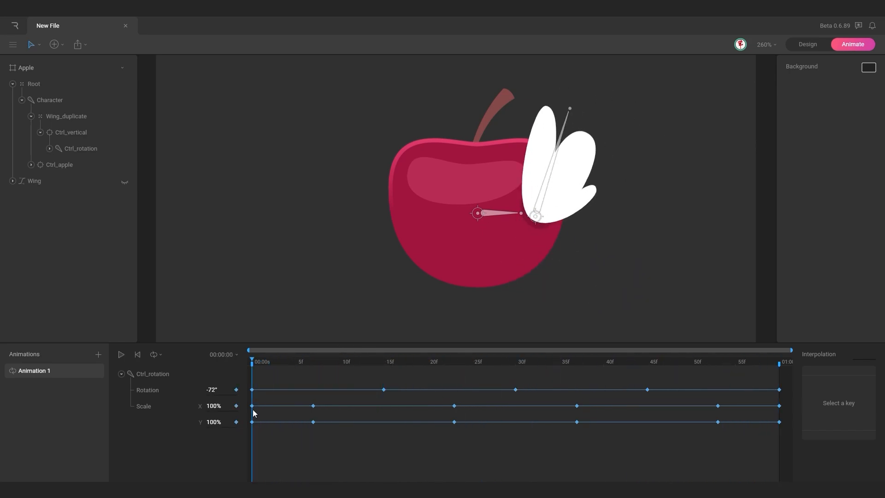
drag(311, 360, 251, 391)
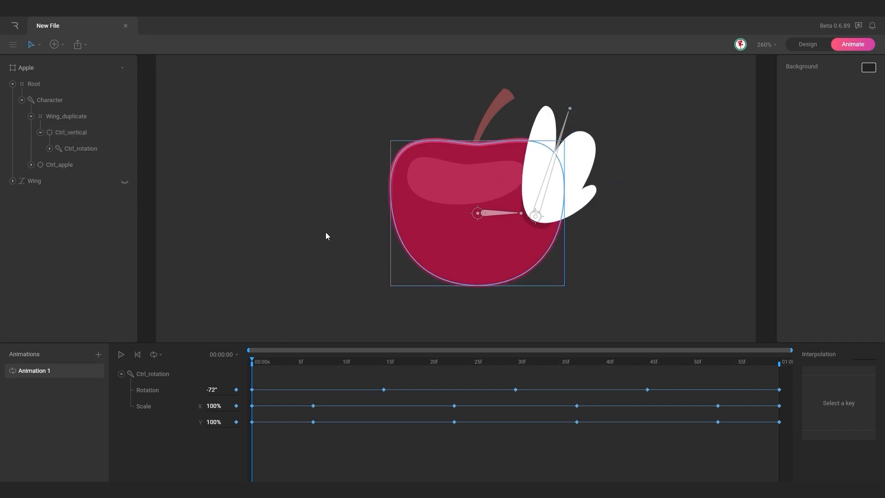
- Key Ctrl_vertical's Y position at about -14.2 on frame 0 and about 5.4 on frame 15
click(536, 217)
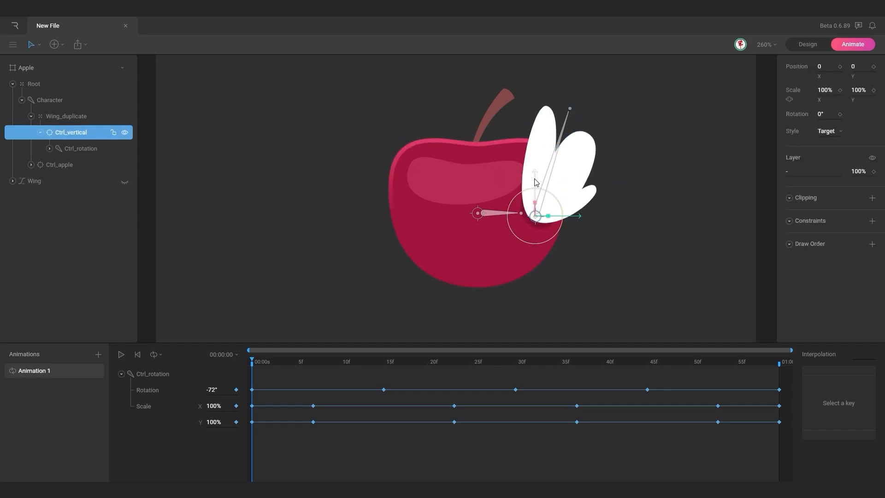
drag(535, 181, 535, 164)
drag(269, 360, 381, 358)
drag(534, 164, 533, 189)
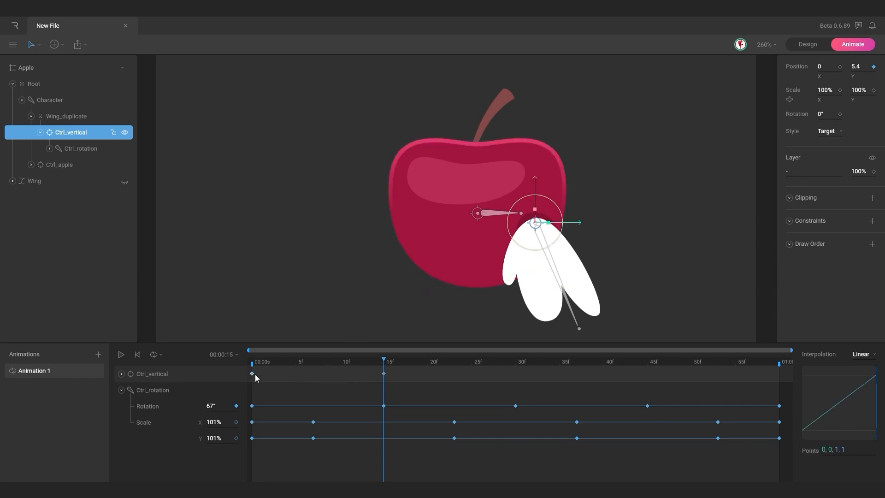
- Copy Ctrl_vertical's first key to frame 30 and set all three of its keys to Cubic interpolation
click(516, 360)
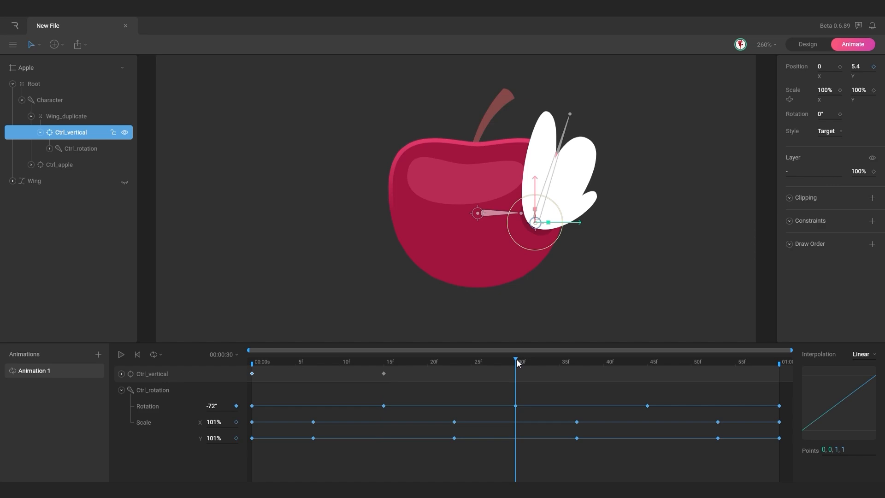
key(ctrl+v)
drag(529, 367, 248, 388)
click(865, 355)
click(865, 391)
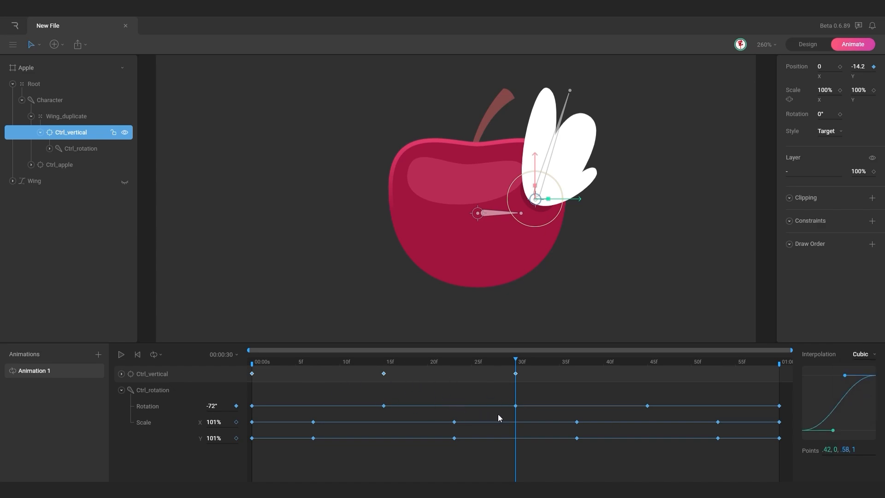
- Repeat Ctrl_vertical's three keys from frame 30 to the one-second mark and preview the combined wing motion from frame 0
drag(570, 364, 252, 368)
click(260, 270)
key(space)
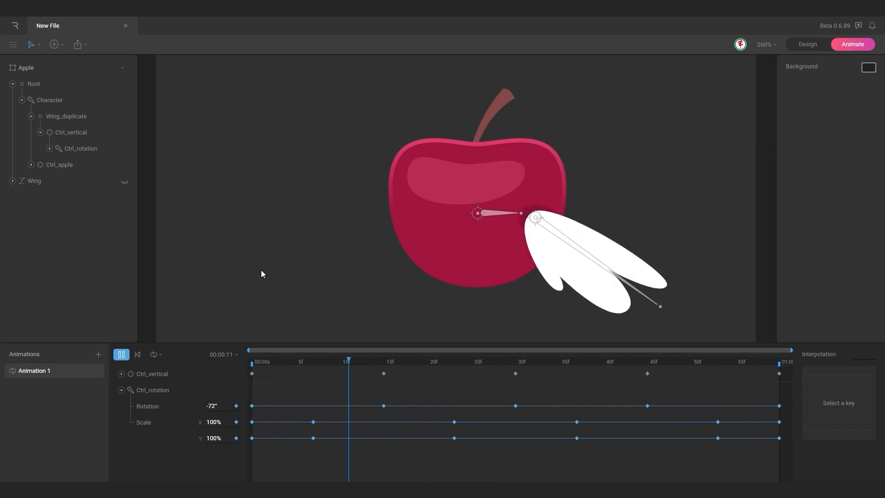
key(space)
drag(359, 361, 253, 362)
key(space)
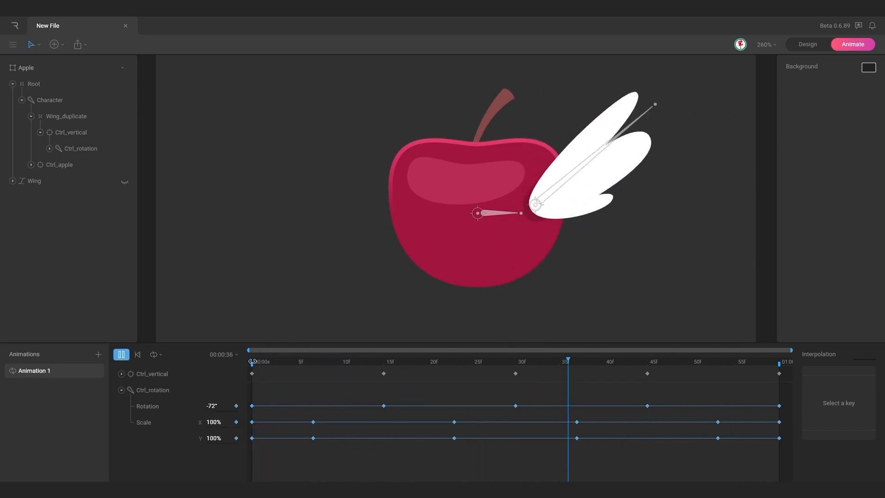
key(space)
drag(314, 360, 239, 367)
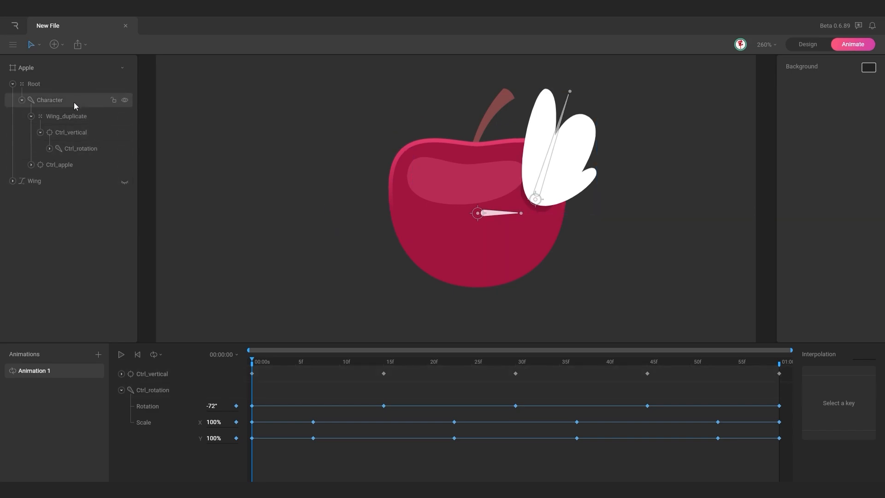
- Key the Character bone's Y position at about -6.1 on frame 0 and about 1.9 on frame 30
click(495, 213)
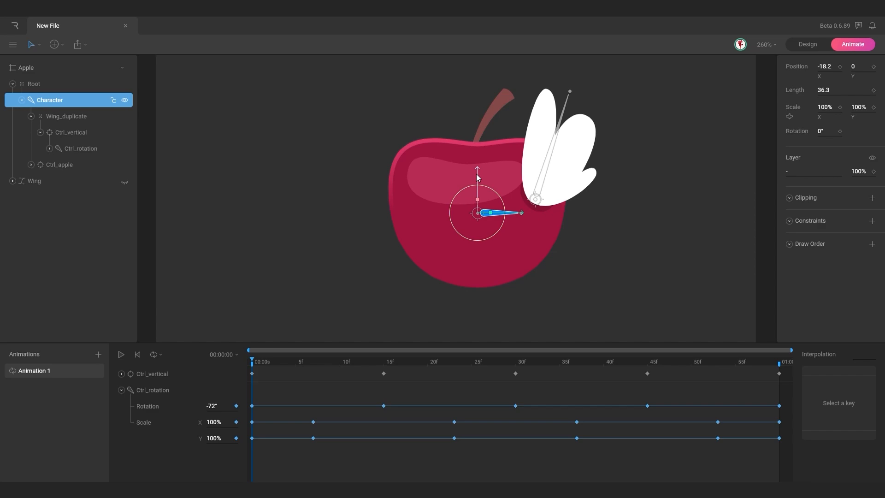
drag(477, 172, 477, 164)
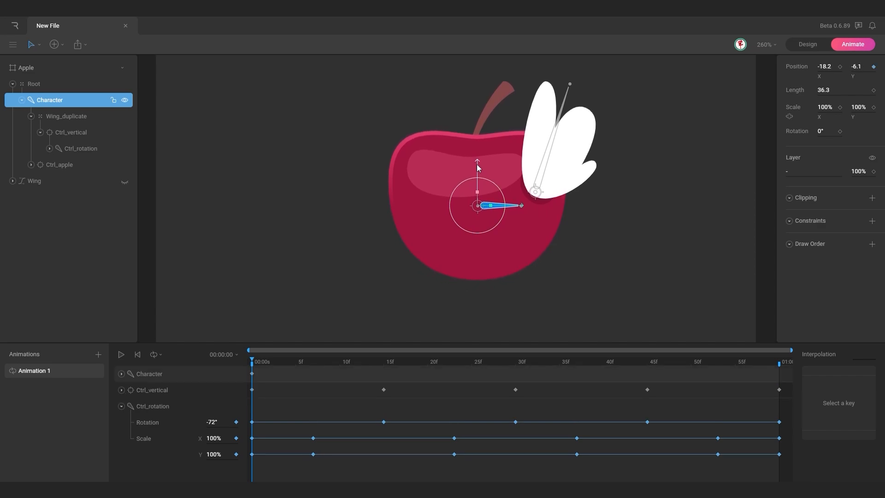
drag(276, 360, 515, 367)
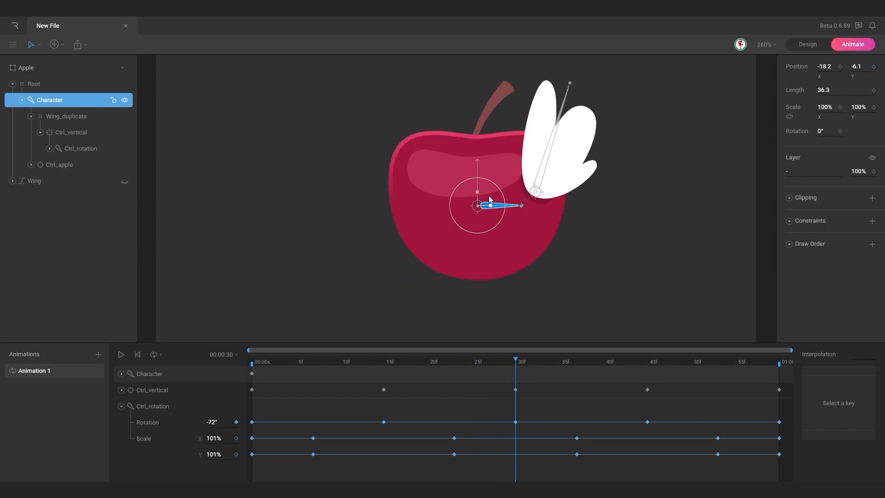
drag(476, 165, 476, 178)
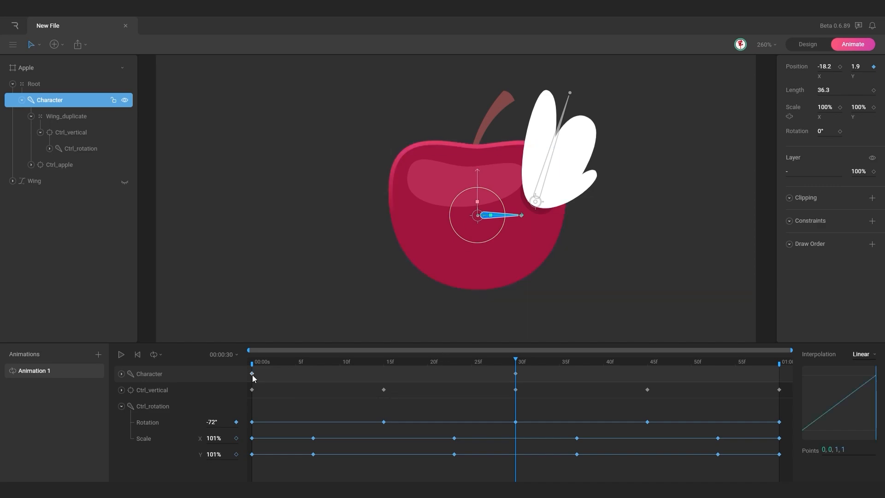
- Copy Character's first key to the one-second mark and set all three of its keys to Cubic interpolation
click(778, 359)
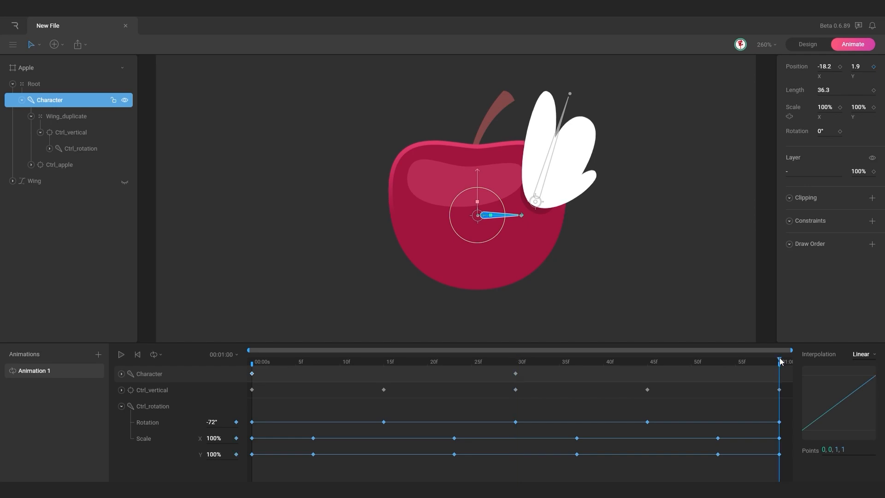
key(ctrl+v)
drag(785, 371, 241, 381)
click(862, 354)
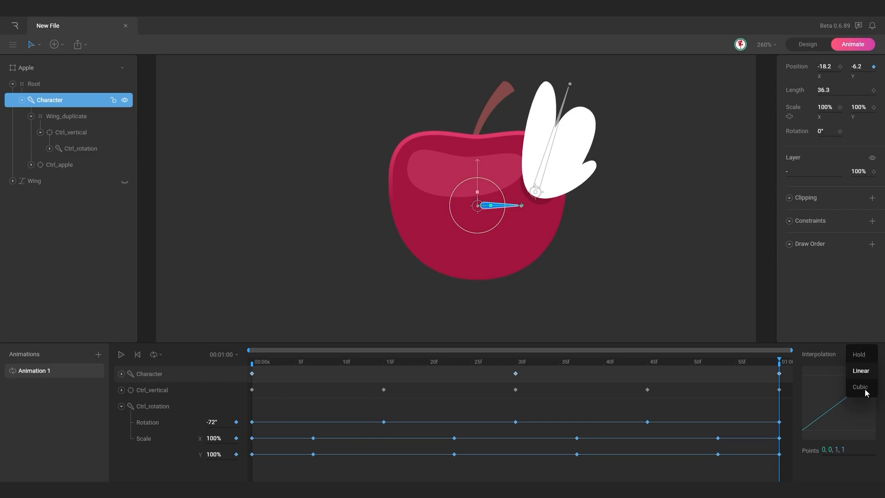
click(862, 387)
click(662, 303)
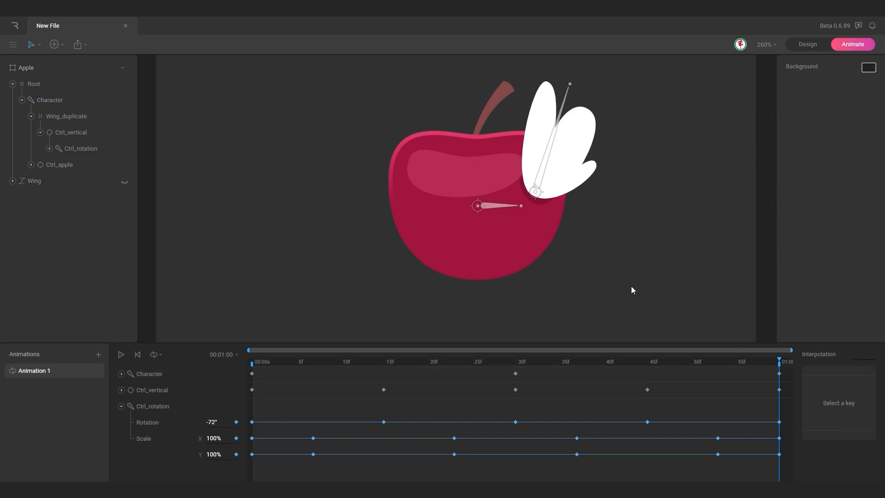
- Review the Character's bob together with the wing flap by playing the loop and scrubbing the opening frames
scroll(621, 278, down, 2)
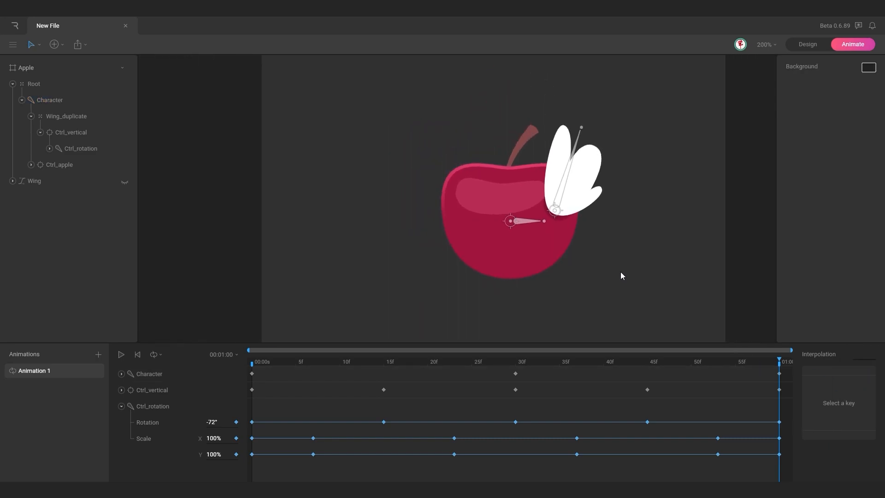
key(space)
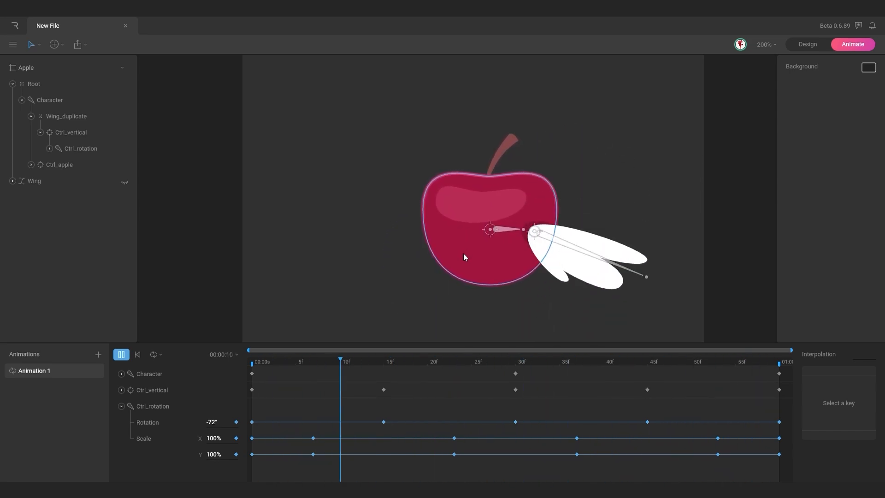
drag(374, 359, 244, 381)
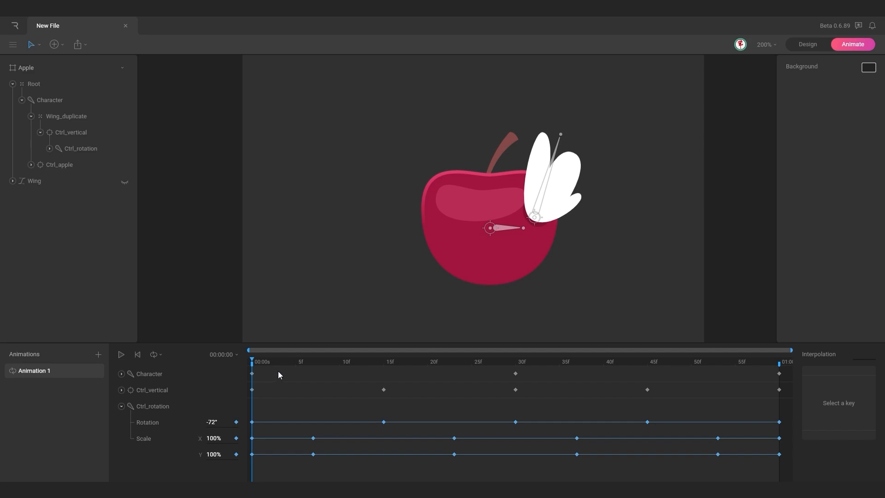
drag(291, 359, 237, 377)
drag(308, 365, 244, 366)
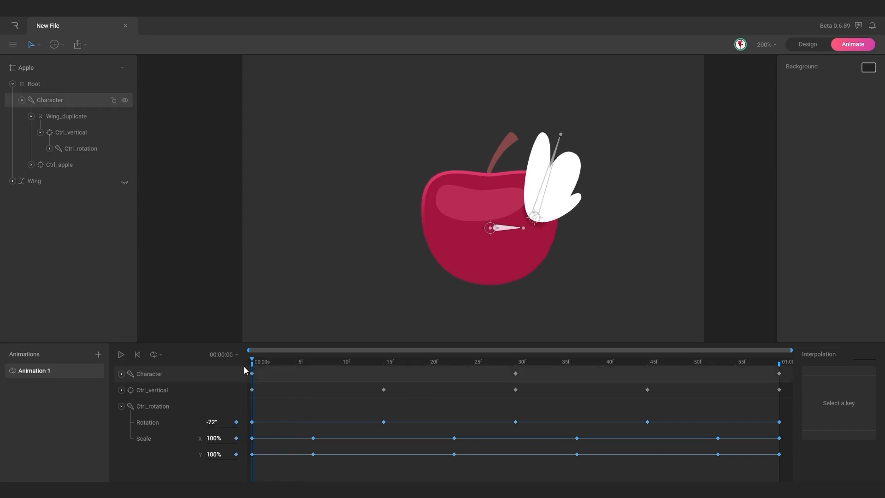
key(space)
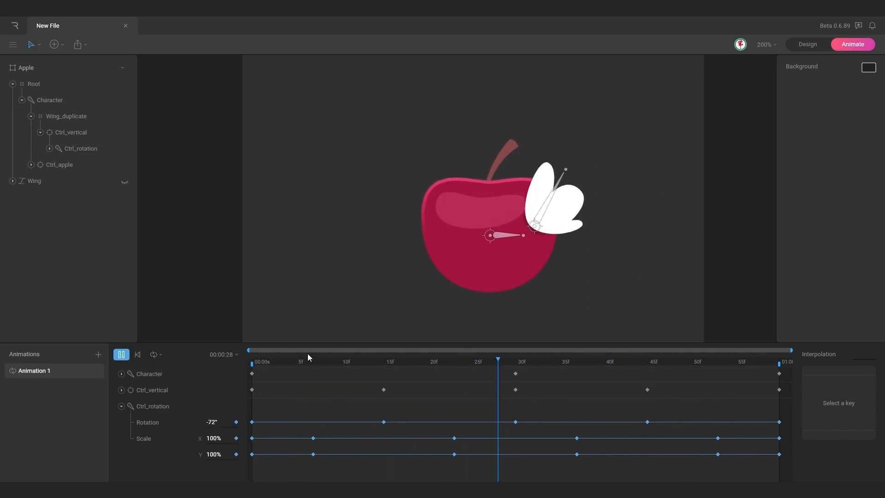
drag(303, 355, 244, 367)
- Key Ctrl_apple's scale on frame 0 at about 96% X and 102% Y to stretch the apple slightly
click(486, 247)
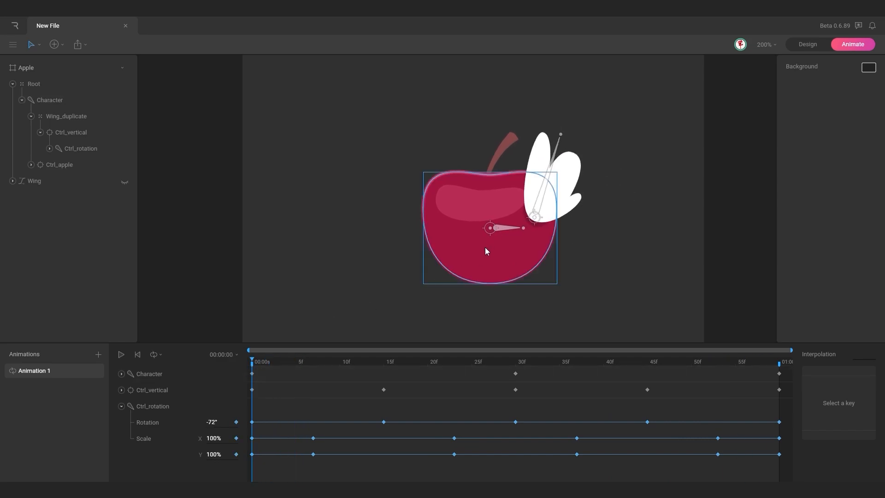
click(487, 229)
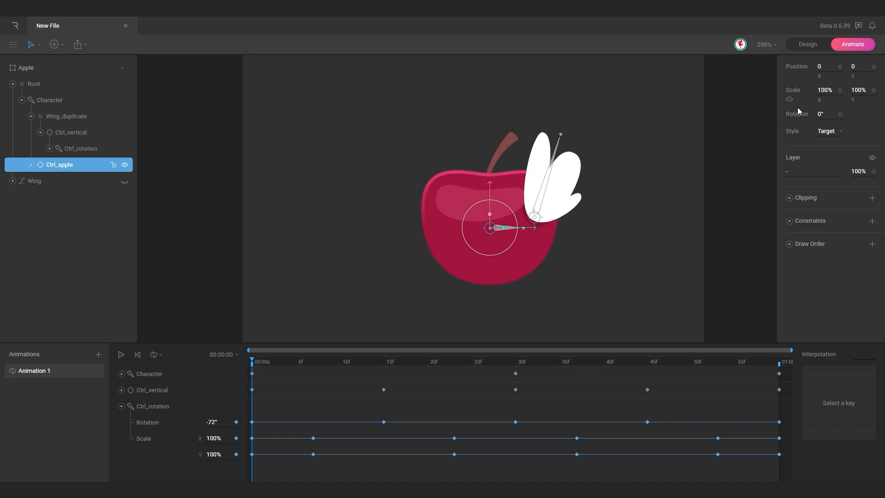
drag(276, 361, 250, 372)
scroll(496, 217, up, 5)
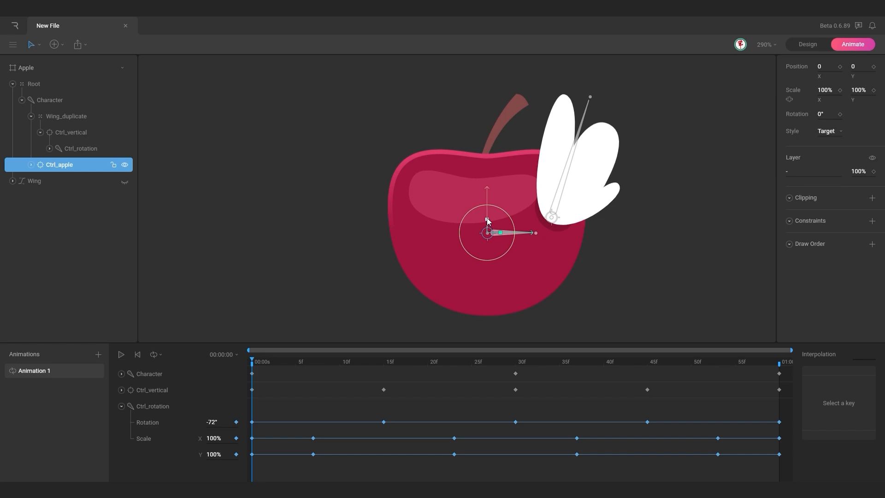
drag(498, 231, 490, 235)
- Key Ctrl_apple's scale on frame 30 at about 99% X and 98% Y to squash the apple
drag(300, 366, 513, 386)
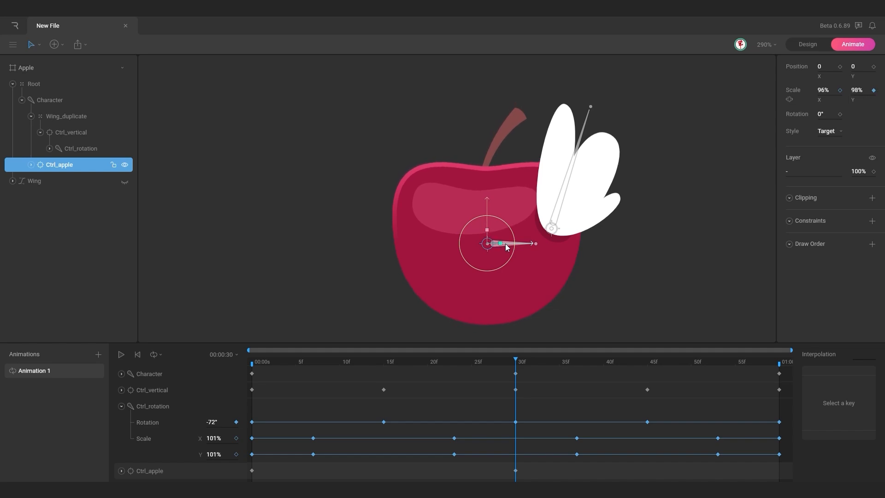
drag(501, 242, 503, 254)
mouse_move(509, 357)
mouse_down()
mouse_move(232, 369)
mouse_move(515, 360)
mouse_up()
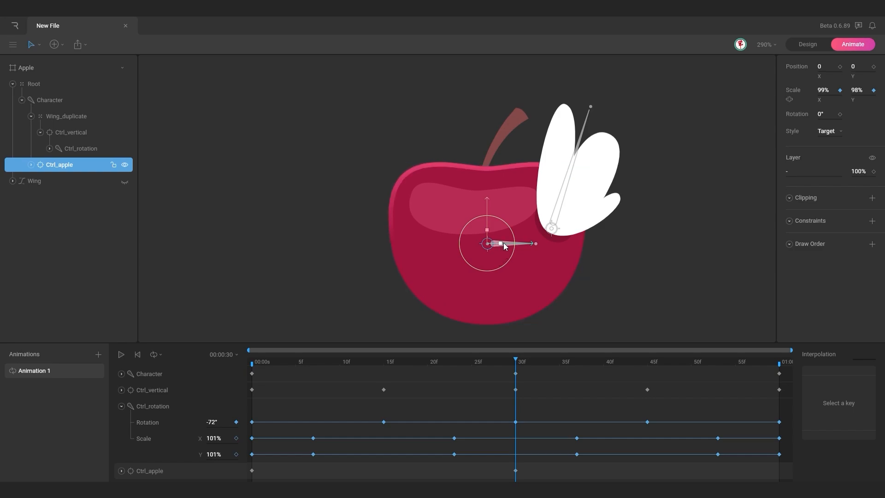
- Copy Ctrl_apple's first scale key to the one-second mark and set its three keys to Cubic interpolation
drag(511, 359, 480, 373)
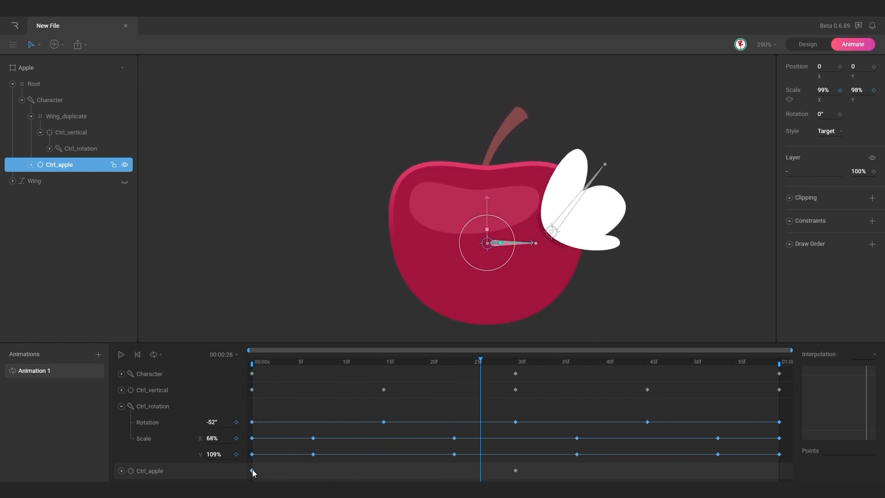
click(779, 360)
key(ctrl+v)
drag(787, 469, 343, 479)
drag(249, 472, 250, 473)
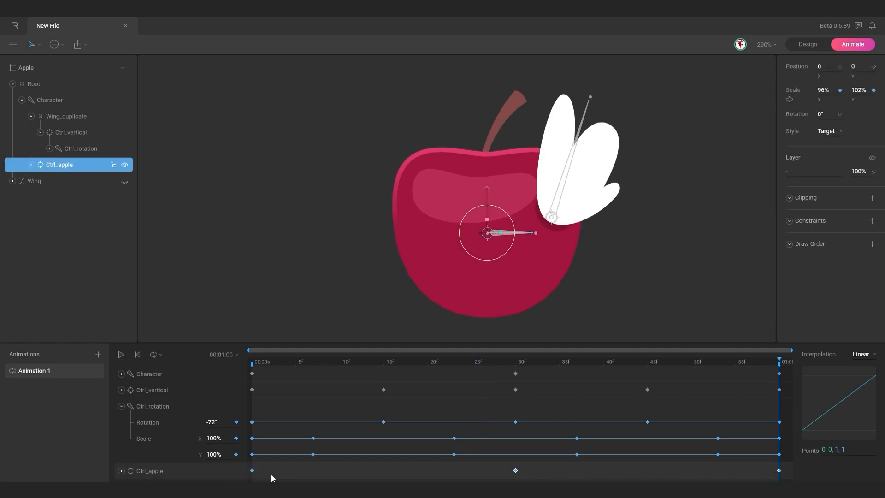
click(860, 355)
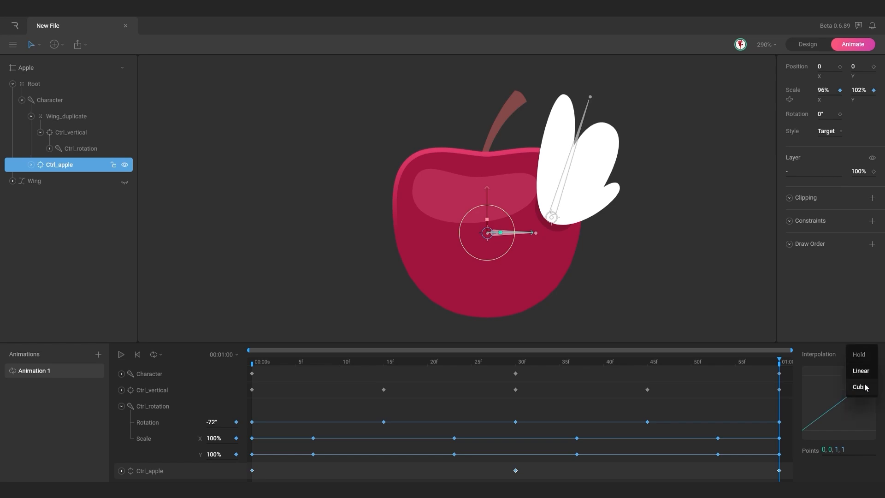
click(860, 387)
click(630, 312)
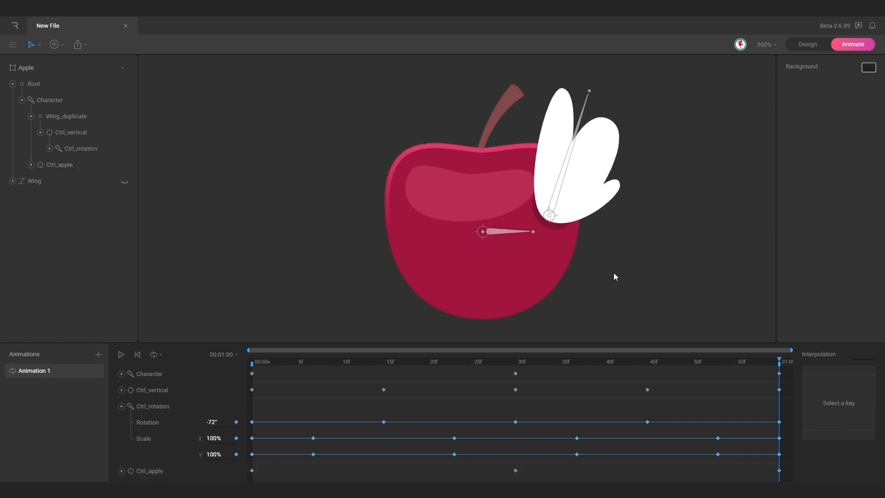
- Play the loop and scrub between frames 15 and 30 to check the apple's squash against the wing's timing
scroll(613, 272, down, 3)
drag(596, 255, 589, 253)
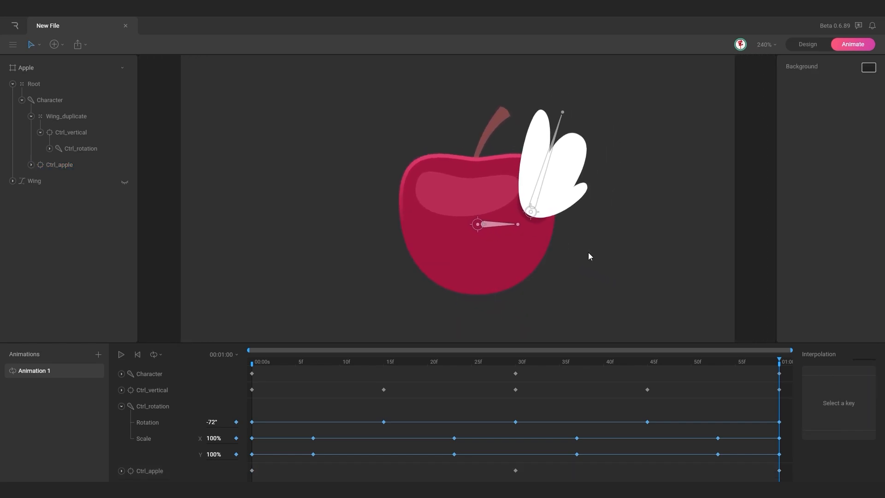
key(space)
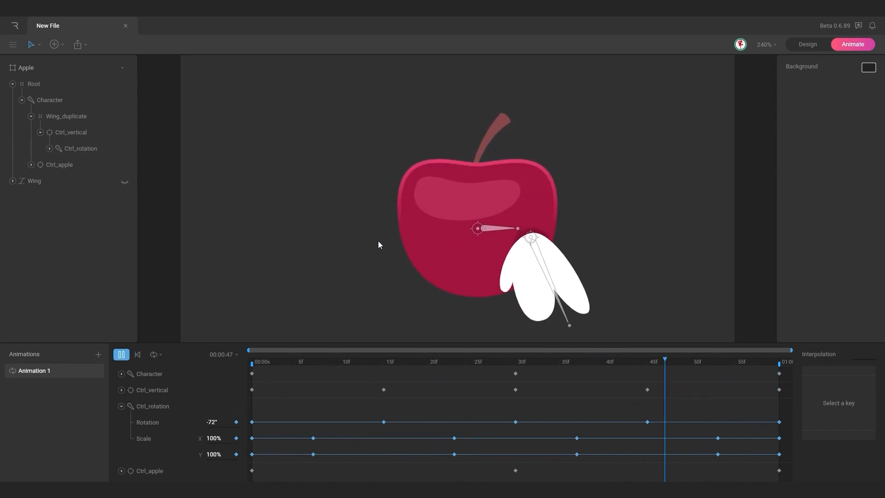
drag(393, 362, 513, 420)
drag(506, 359, 454, 401)
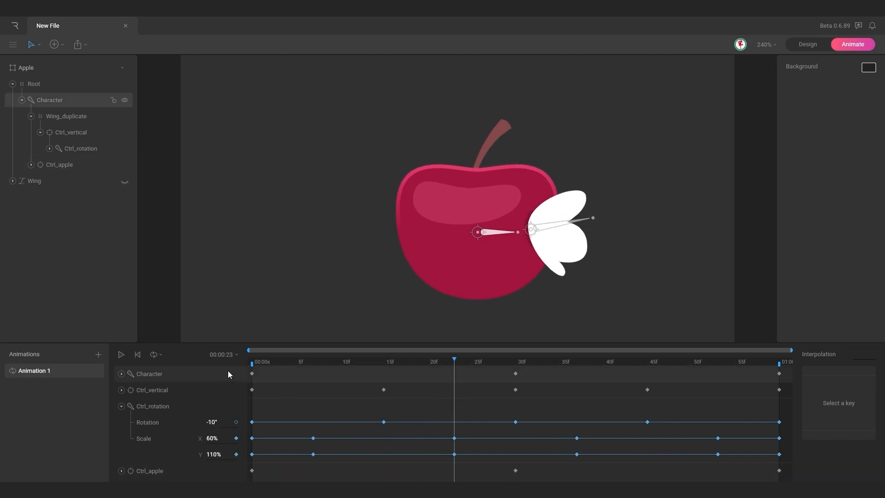
- Set the animation duration to 00:02:00 and extend the visible timeline range to the full two seconds
click(221, 355)
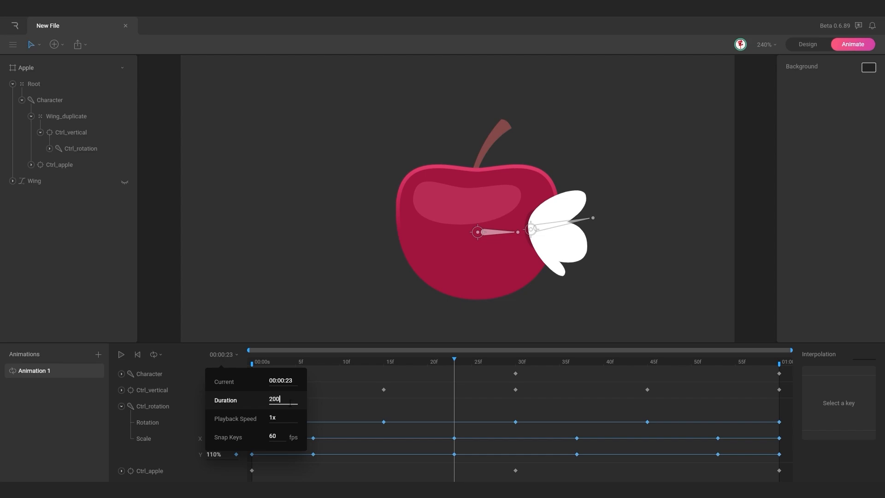
key(Return)
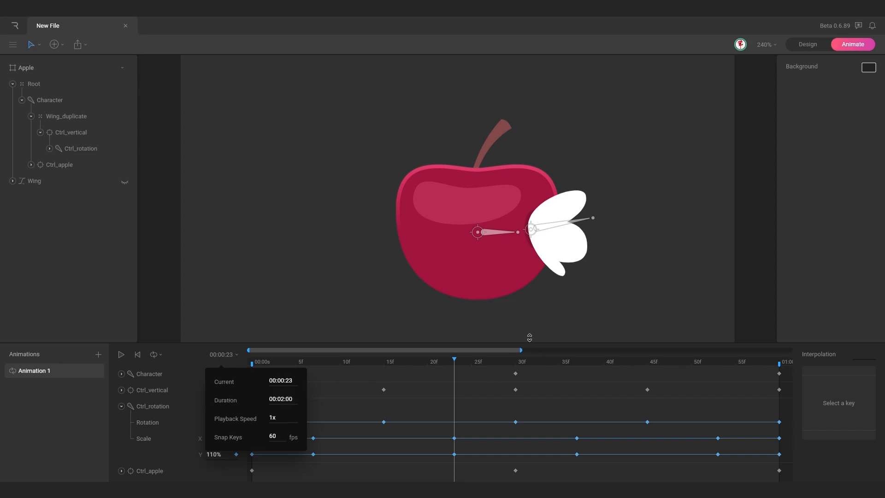
click(531, 356)
drag(522, 351, 828, 343)
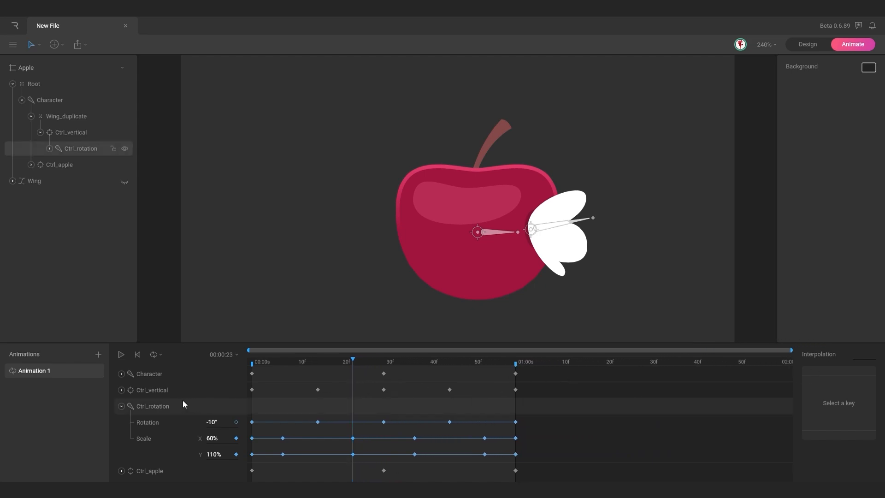
- Move all keys of the four animated objects 30 frames later and set the work area from 00:00:30 to 00:01:30
click(122, 406)
key(space)
drag(540, 371, 250, 444)
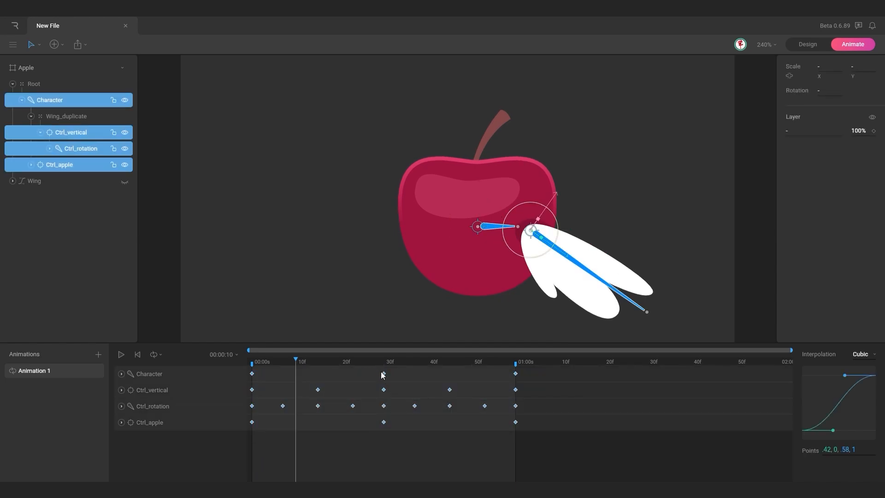
mouse_move(384, 373)
mouse_down()
mouse_move(518, 384)
mouse_move(541, 362)
mouse_move(647, 361)
mouse_up()
drag(252, 364, 383, 373)
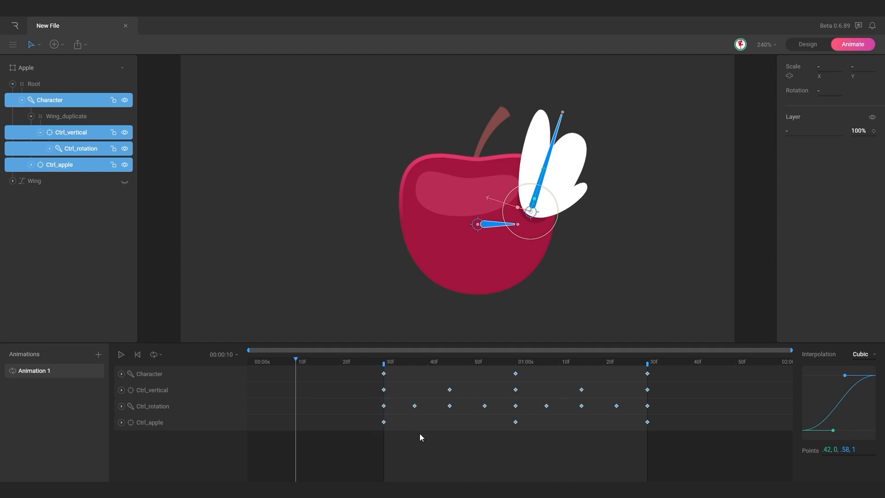
click(454, 453)
key(space)
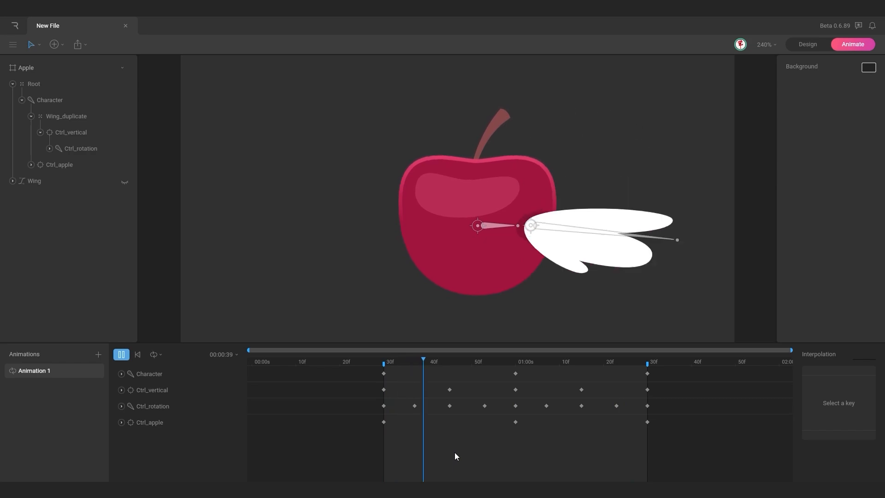
key(space)
click(389, 363)
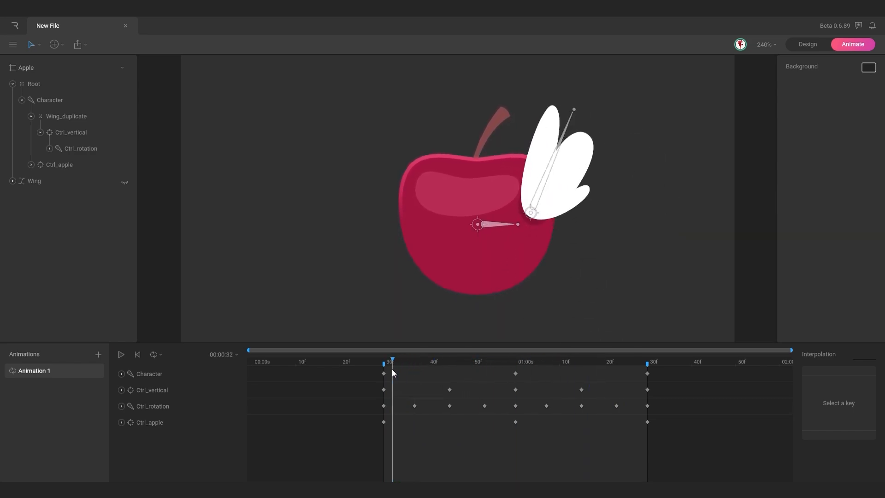
- Shift Ctrl_apple's three keys 15 frames later so its squash and stretch lags behind the Character's bob
drag(660, 417, 369, 433)
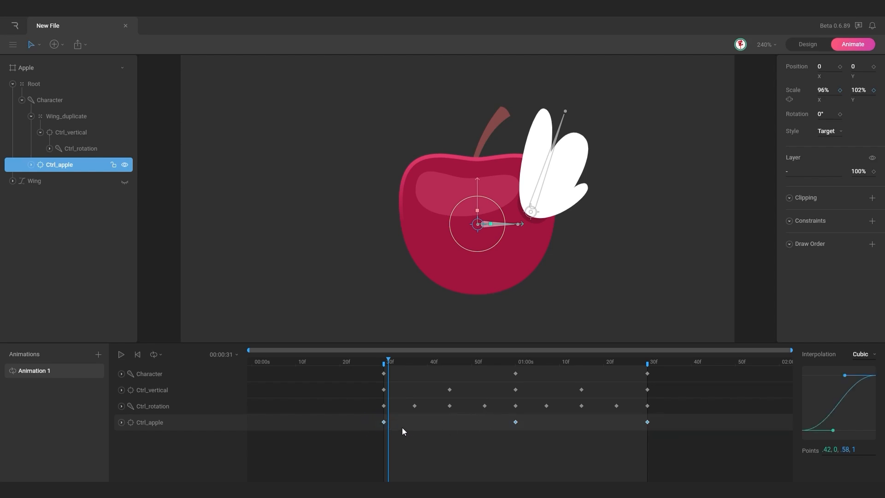
mouse_move(400, 362)
mouse_down()
mouse_move(413, 359)
mouse_move(387, 361)
mouse_move(405, 365)
mouse_up()
drag(518, 421, 548, 426)
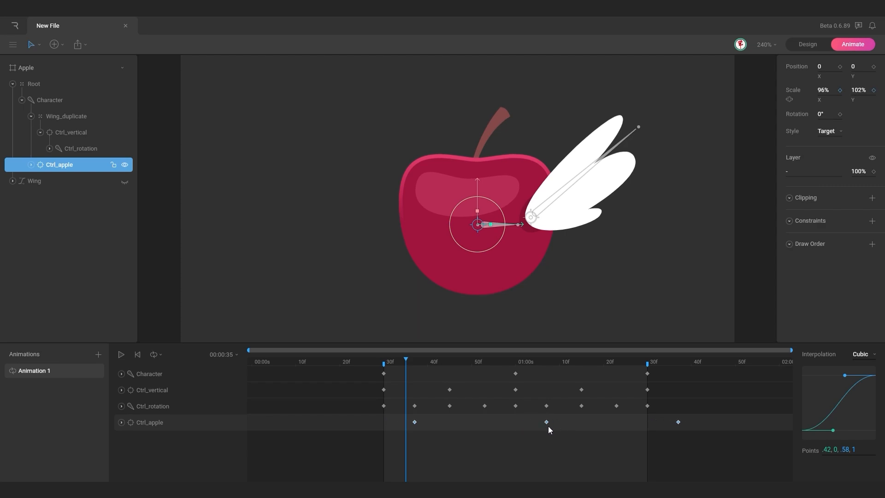
drag(408, 363, 582, 421)
drag(448, 363, 646, 380)
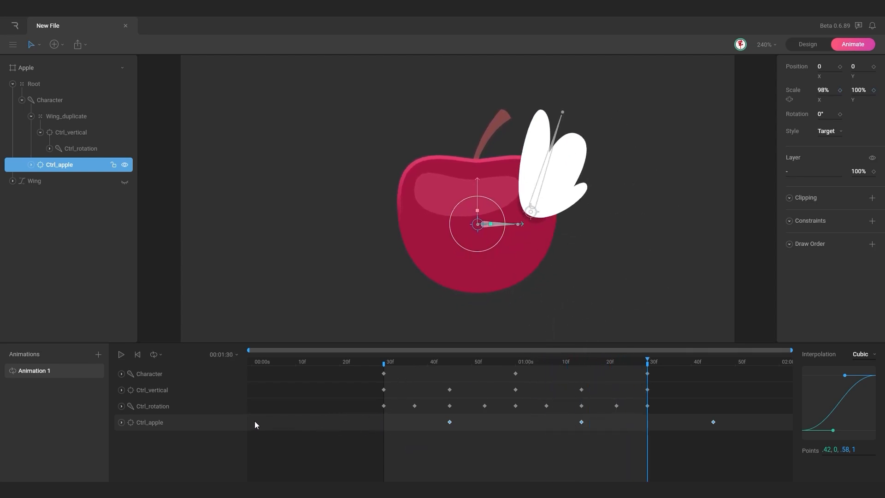
- Copy Ctrl_apple's last two keys to the beginning of the timeline, placing the copies on frames 15 and 45
drag(733, 415, 575, 430)
drag(302, 366, 240, 368)
drag(393, 416, 248, 431)
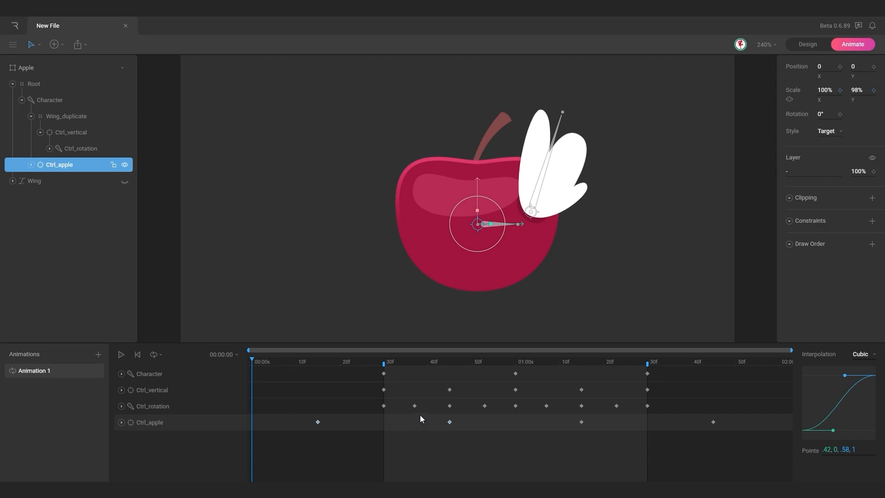
- Play and scrub the animation through the work area to check the seamless loop and the apple's delayed squash and stretch
drag(397, 356, 390, 388)
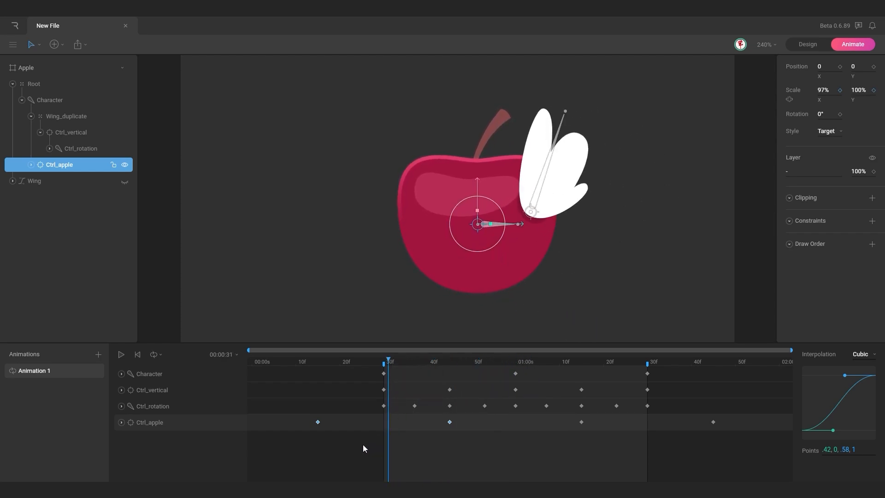
key(space)
click(265, 283)
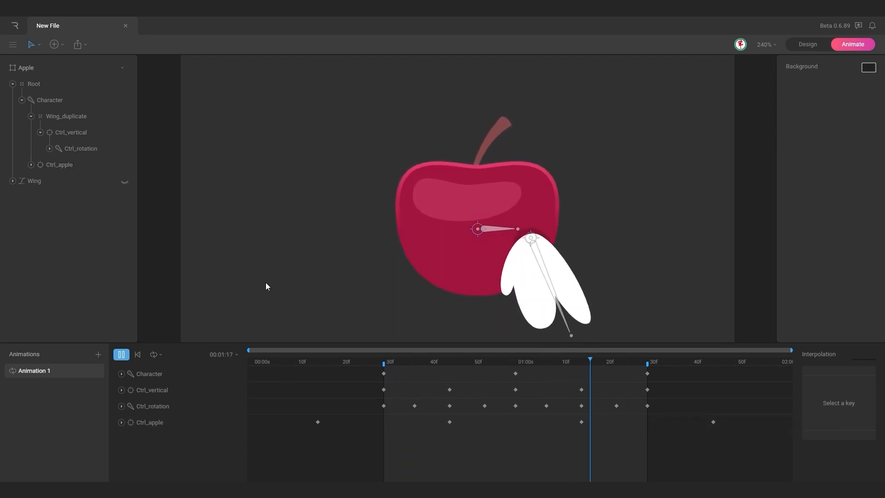
drag(414, 363, 644, 381)
drag(389, 364, 642, 381)
key(space)
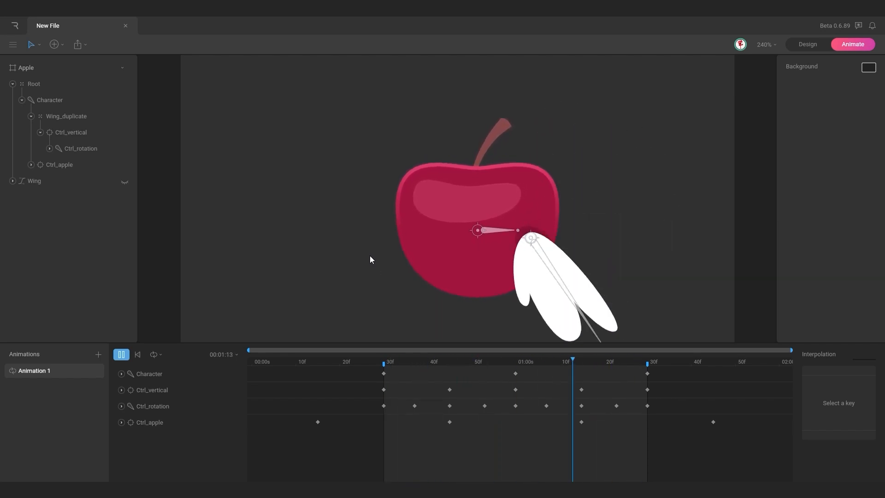
scroll(370, 258, down, 3)
drag(363, 255, 385, 253)
scroll(372, 250, down, 1)
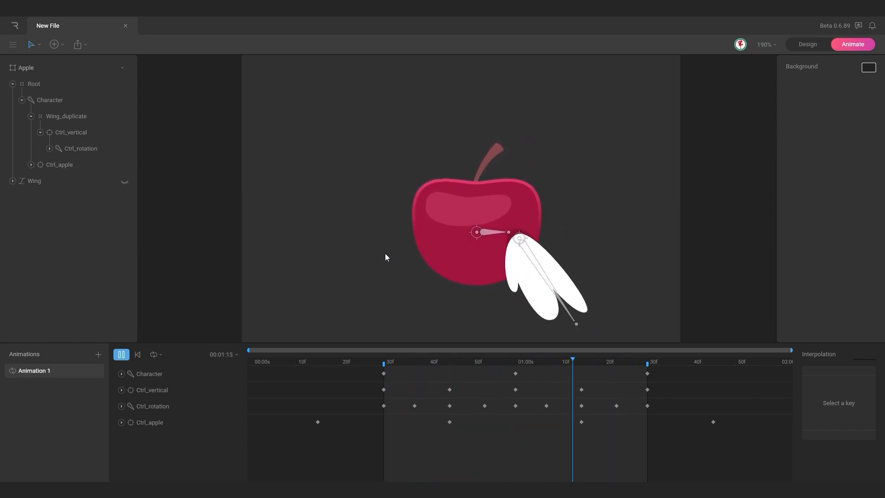
key(space)
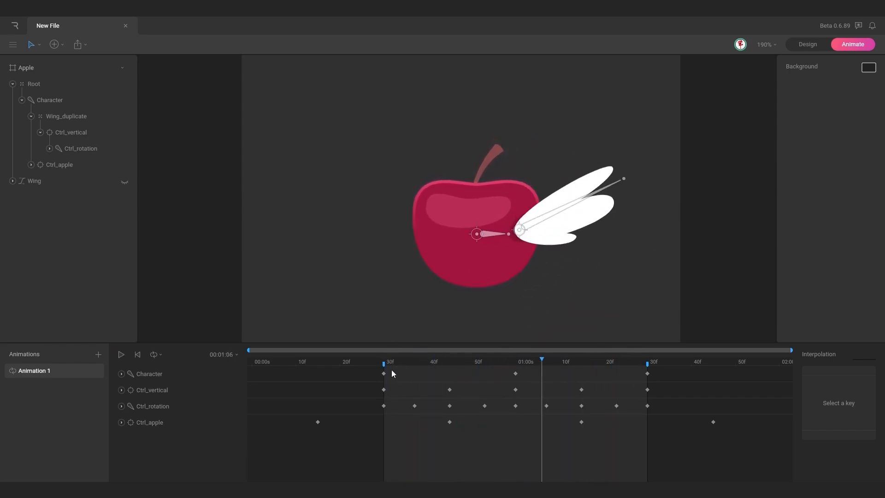
- Duplicate the animated Wing_duplicate group at frame 30 and, in Design mode, move the copy across the apple to X -63.7
drag(397, 363, 383, 360)
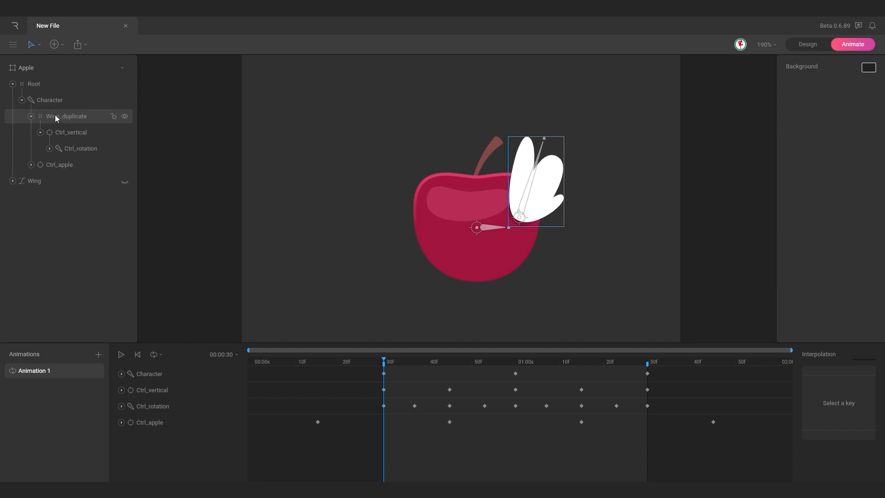
drag(405, 361, 386, 391)
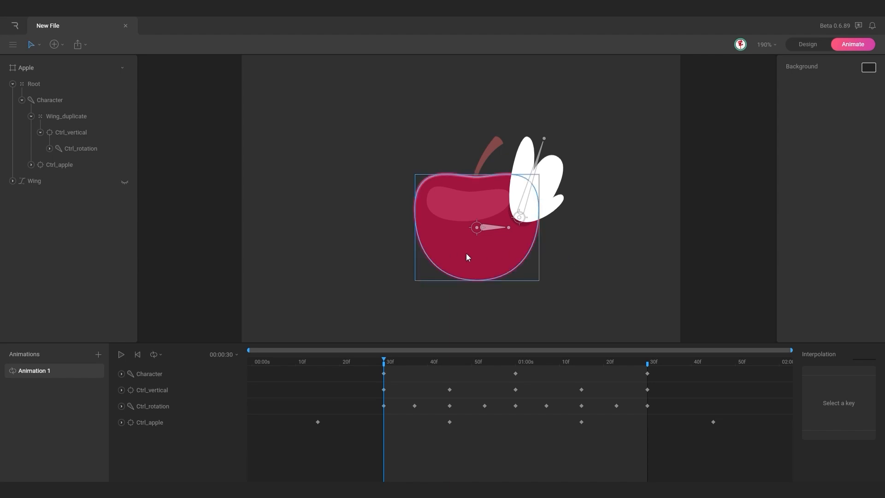
click(61, 117)
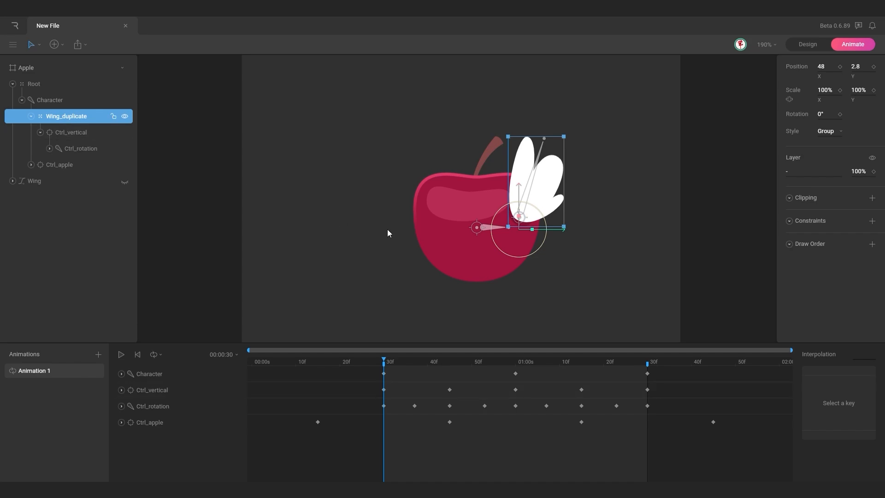
key(super+d)
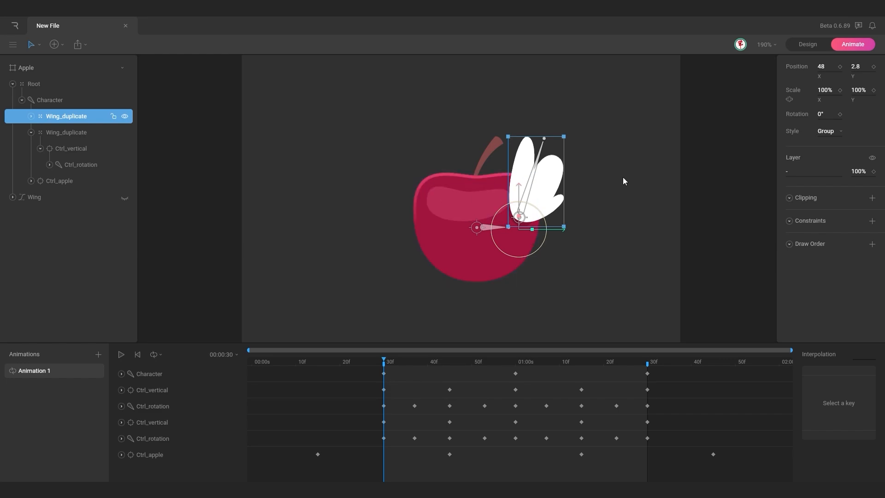
click(814, 41)
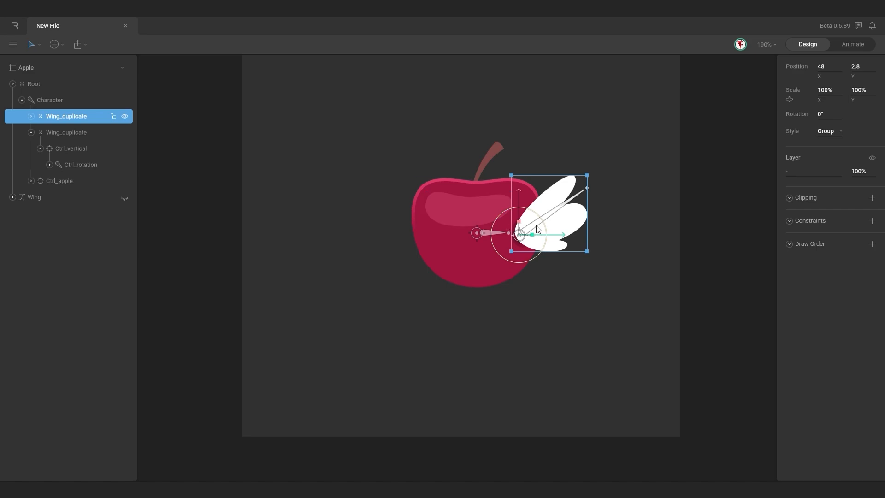
drag(555, 239, 455, 239)
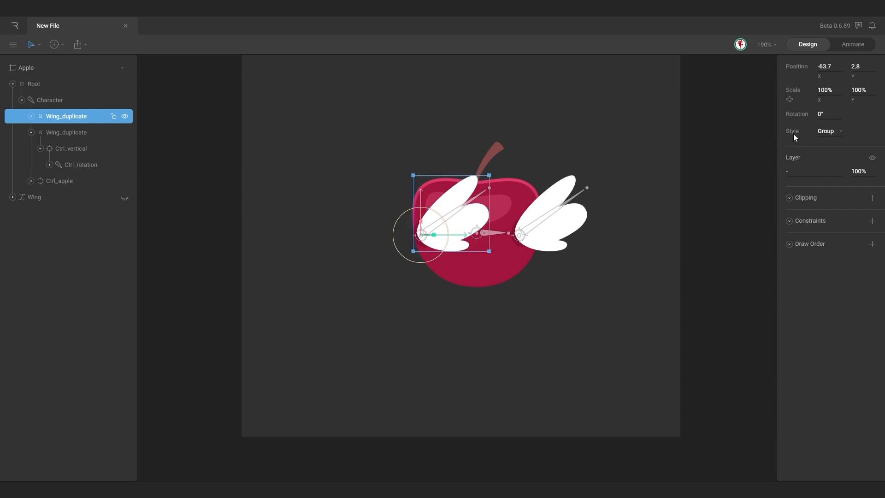
- Mirror the copied wing horizontally with an X scale of -100%, then resize it proportionally to -80% by 80%
click(829, 95)
text(-100)
key(Return)
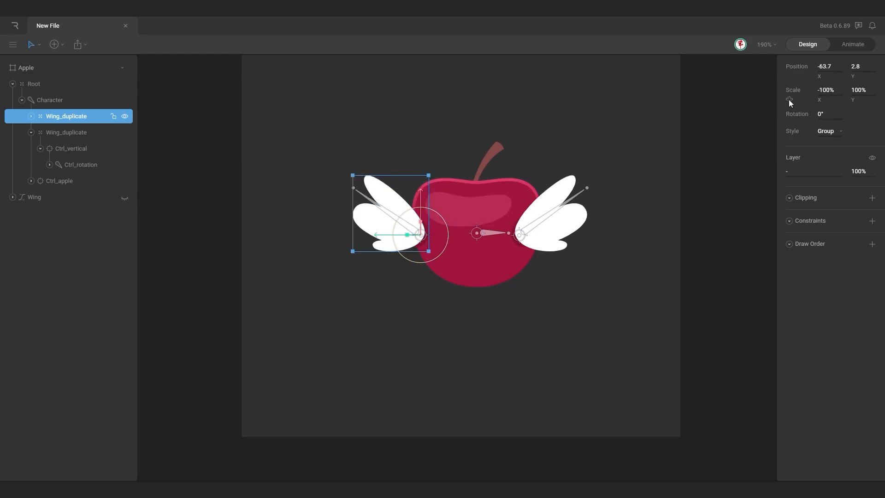
click(840, 93)
text(-80)
key(Return)
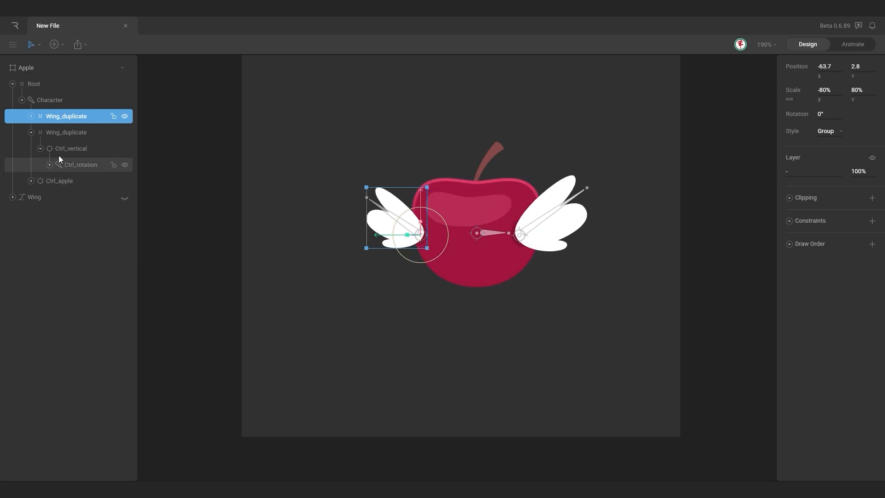
- Reorder the copied wing group below Ctrl_apple so it sits behind the apple, and shift it inward to X -54.2
click(31, 132)
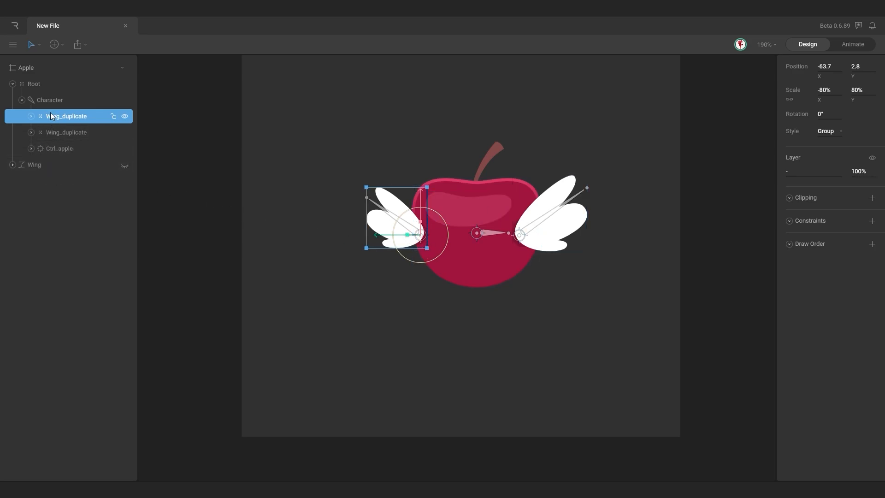
drag(49, 115, 54, 154)
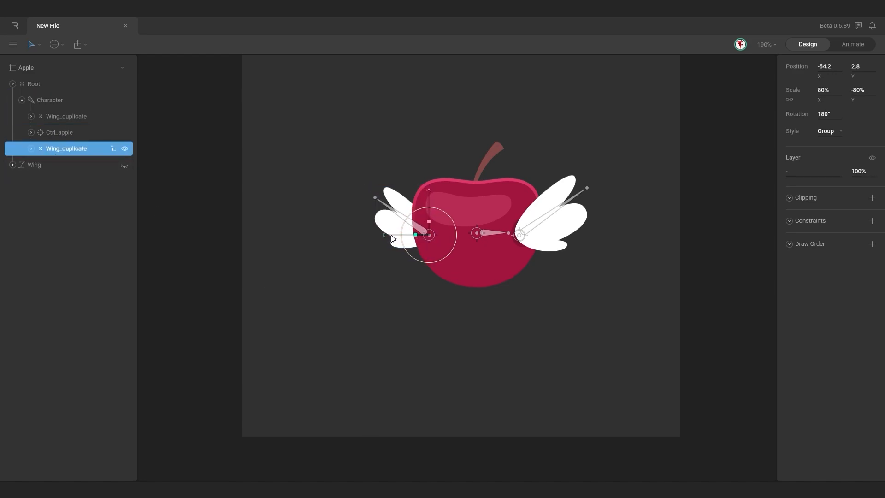
click(450, 323)
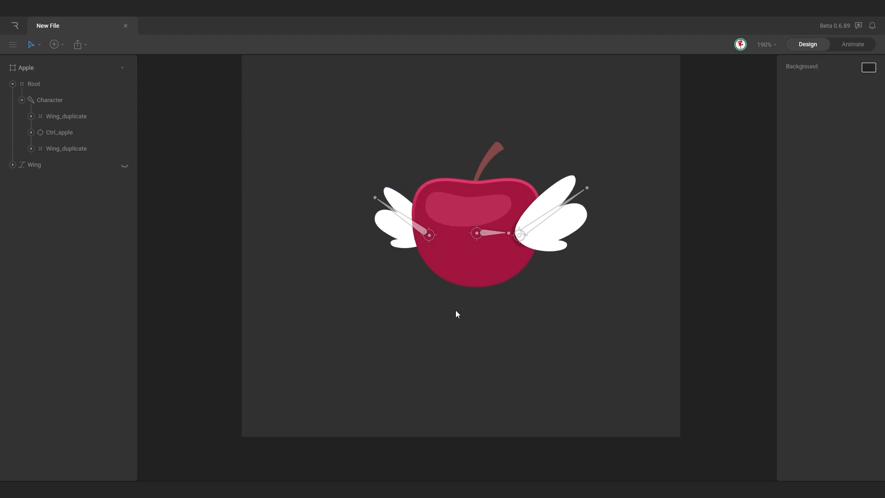
- Return to Animate mode and play the loop to review both wings flapping together with the bobbing apple
key(Tab)
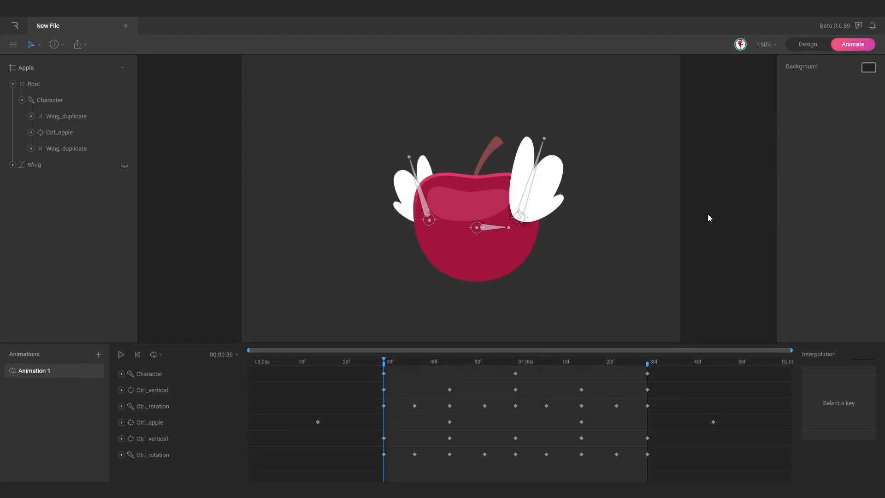
key(space)
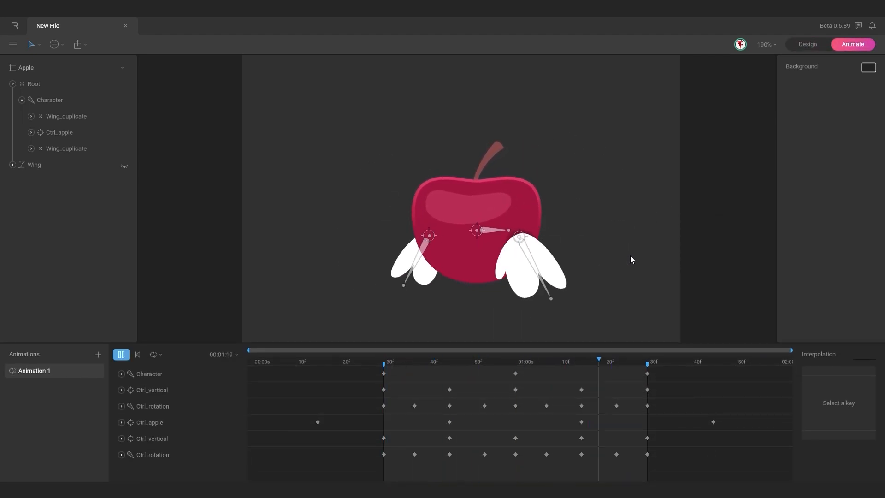
scroll(630, 255, up, 1)
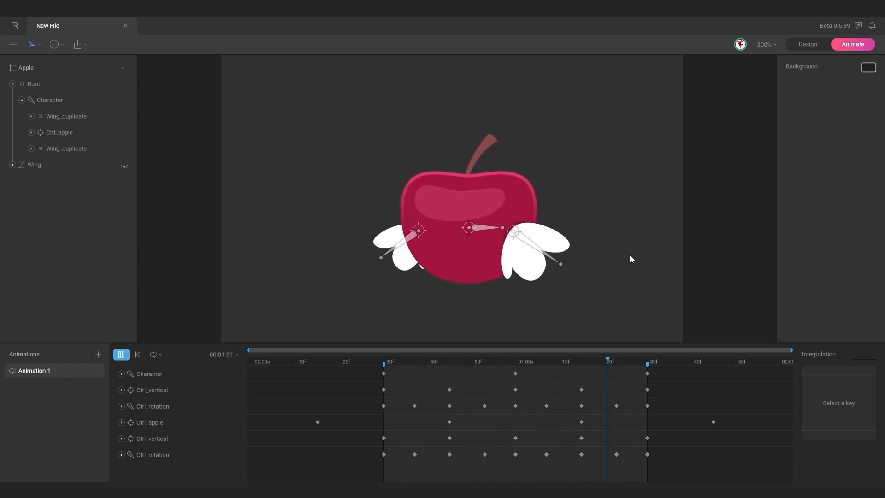
scroll(630, 256, down, 2)
scroll(630, 255, down, 1)
drag(628, 253, 601, 245)
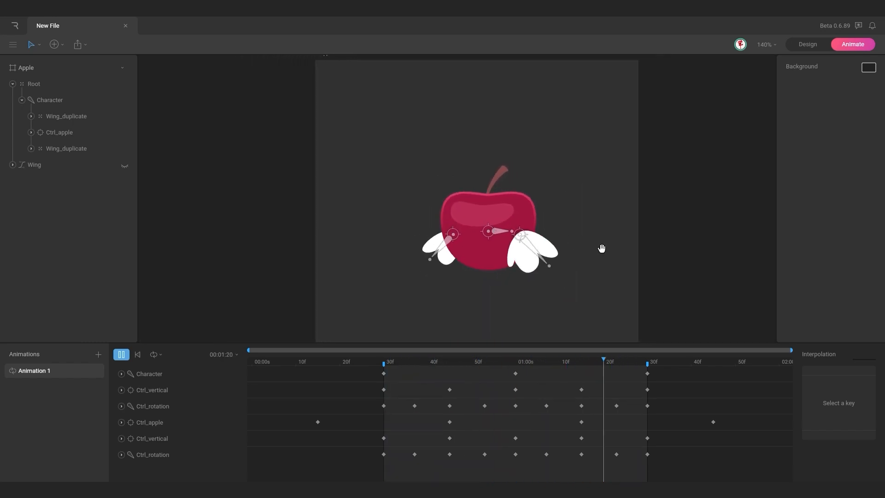